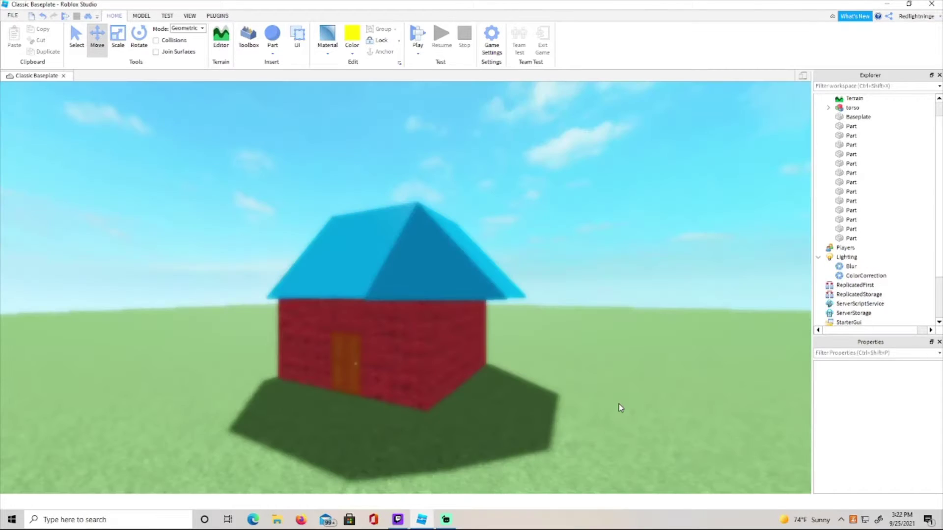
- Collapse the Lighting contents and examine the blurred house and its roof model from several sides and distances
left_click(818, 257)
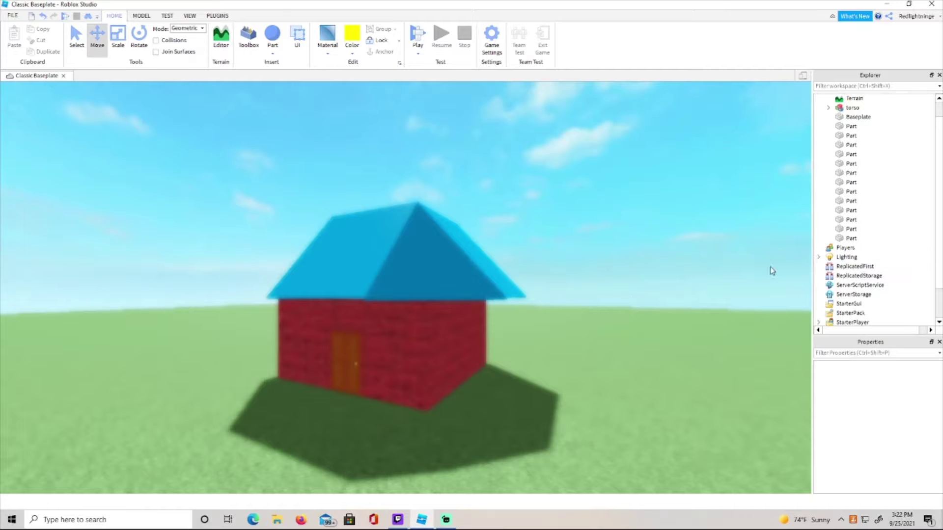
mouse_move(608, 274)
right_mouse_down()
mouse_move(612, 281)
mouse_move(609, 265)
right_mouse_up()
scroll(611, 273, "down", 3)
scroll(610, 267, "up", 4)
scroll(610, 265, "down", 4)
scroll(609, 265, "up", 3)
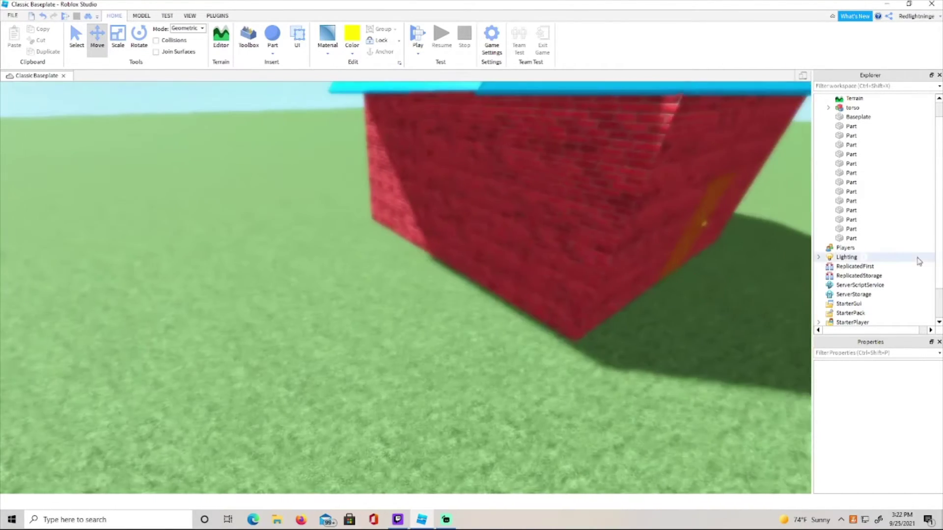
right_click_drag(501, 231, 503, 232)
scroll(503, 234, "up", 5)
scroll(502, 232, "down", 5)
scroll(503, 237, "up", 3)
left_click(444, 239)
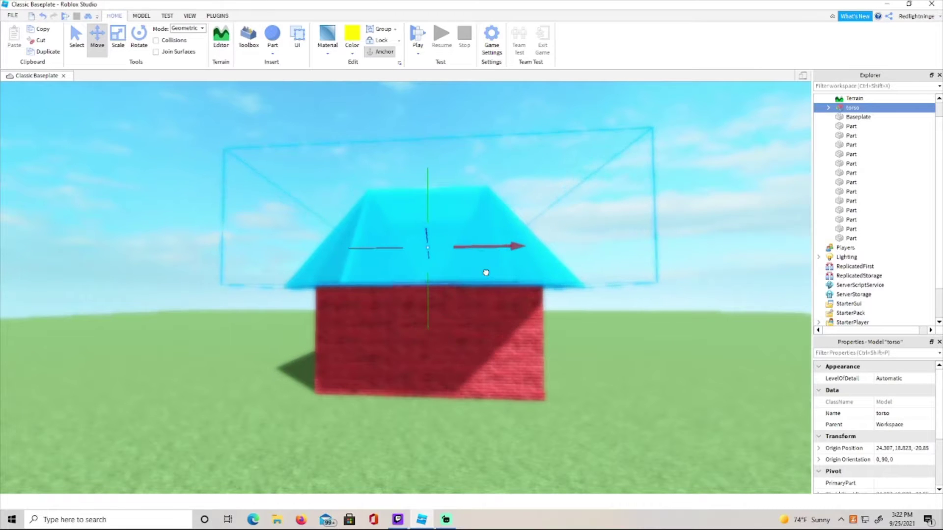
left_click(622, 404)
key("a")
right_click_drag(621, 400, 613, 400)
key("a")
key("w")
key("d")
scroll(613, 399, "down", 10)
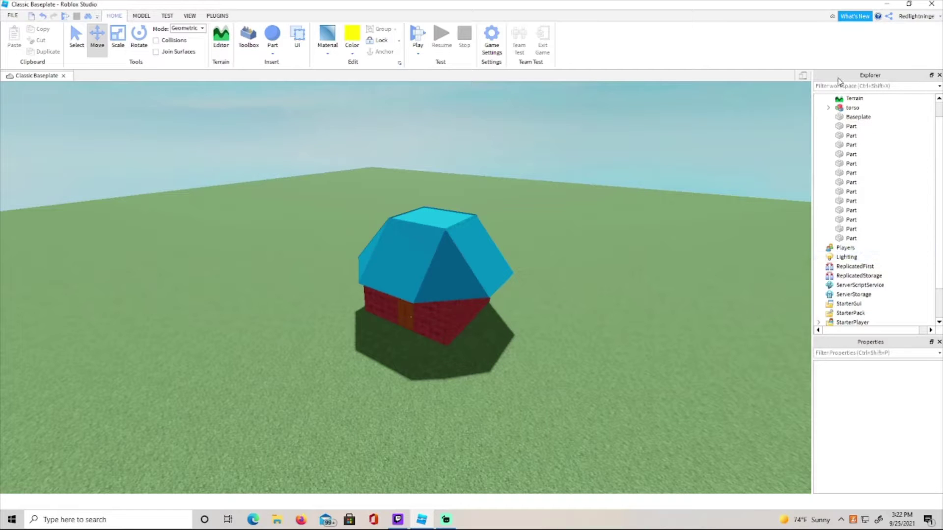
- Hide both the Explorer and Properties windows
scroll(838, 109, "up", 1)
left_click_drag(870, 75, 870, 147)
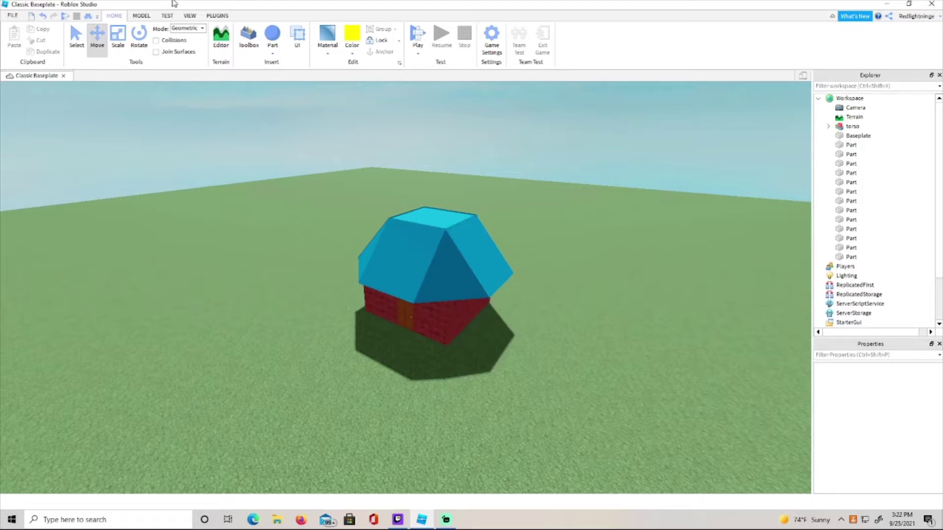
left_click(190, 16)
left_click(114, 16)
left_click(192, 16)
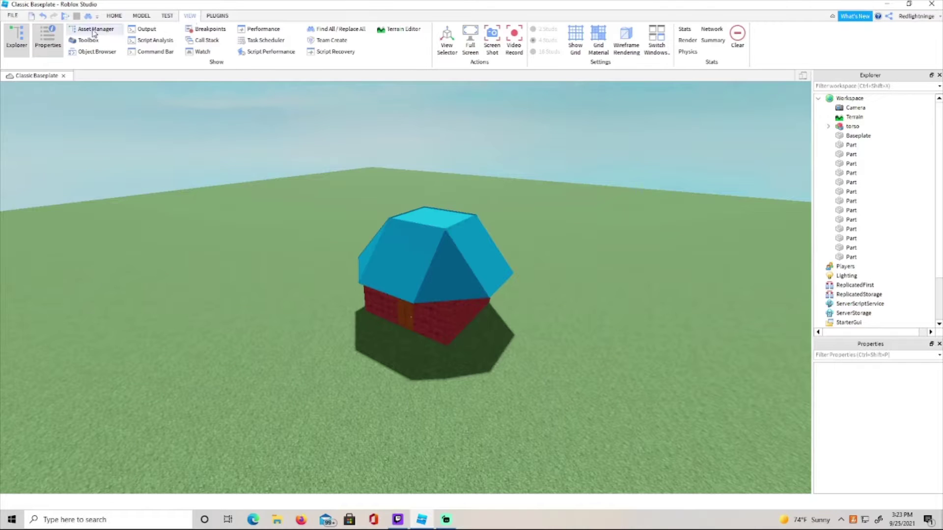
left_click(20, 42)
left_click(49, 41)
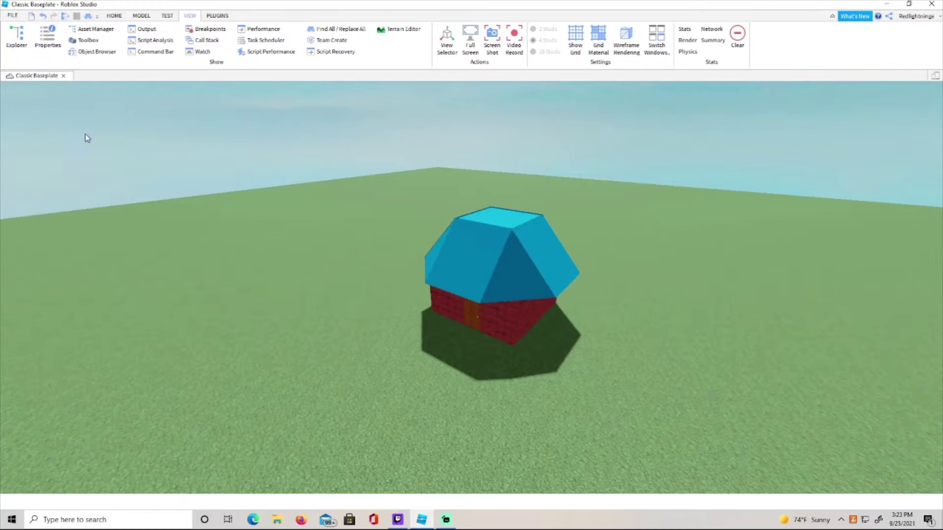
- Show the Explorer and Properties windows again and return to the home tools
left_click(17, 40)
left_click(47, 43)
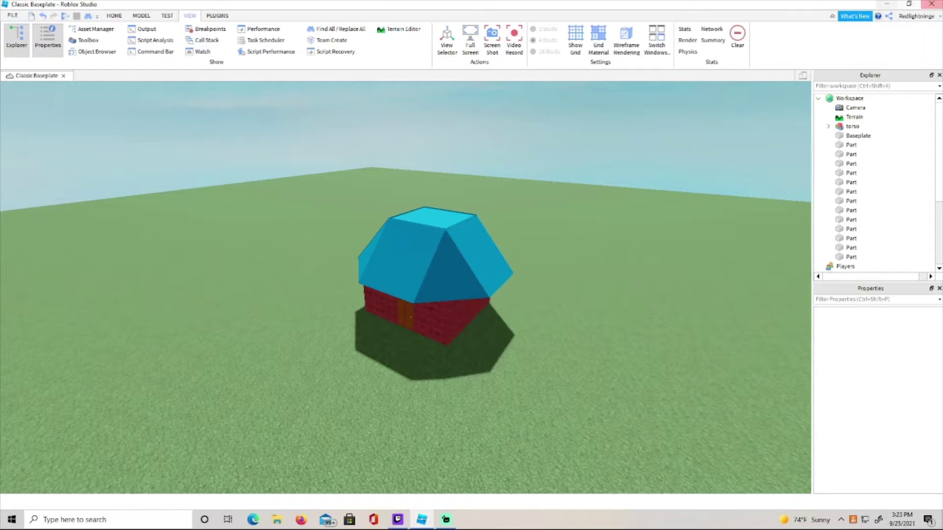
left_click(114, 15)
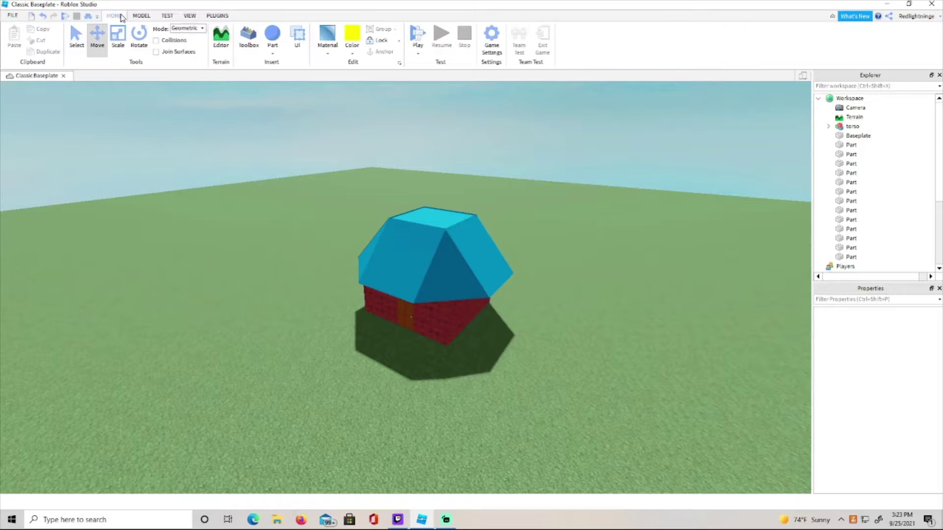
left_click(190, 16)
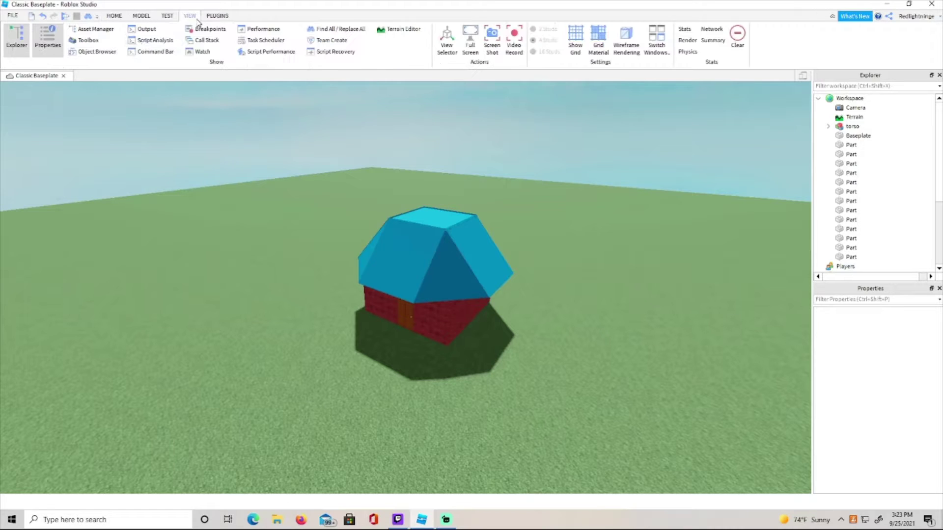
left_click(114, 15)
- Enlarge the Explorer window and collapse the Workspace contents so that mainly the services are listed
scroll(865, 190, "down", 4)
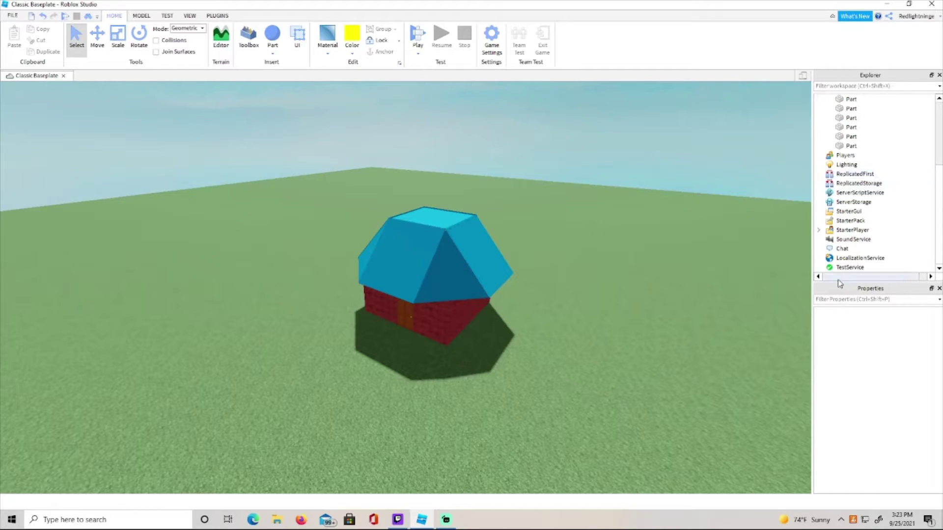
left_click_drag(836, 283, 836, 324)
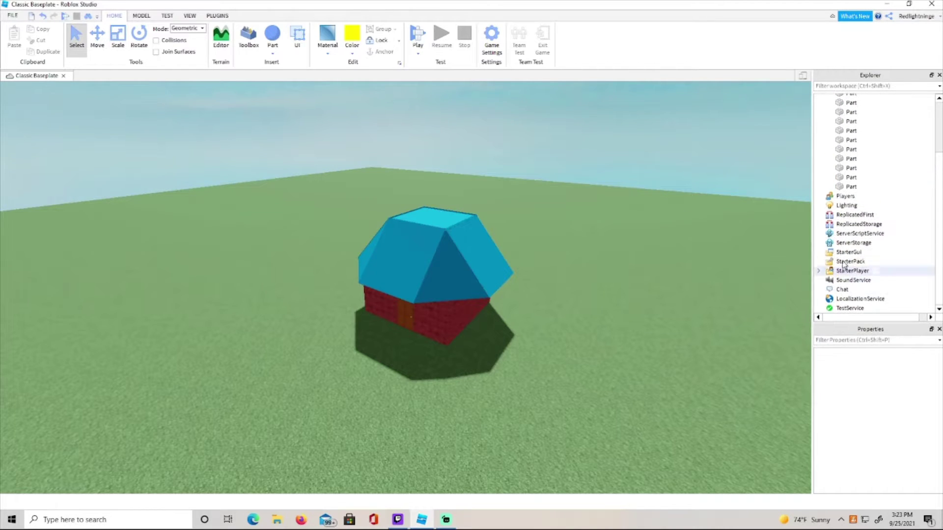
scroll(845, 170, "up", 3)
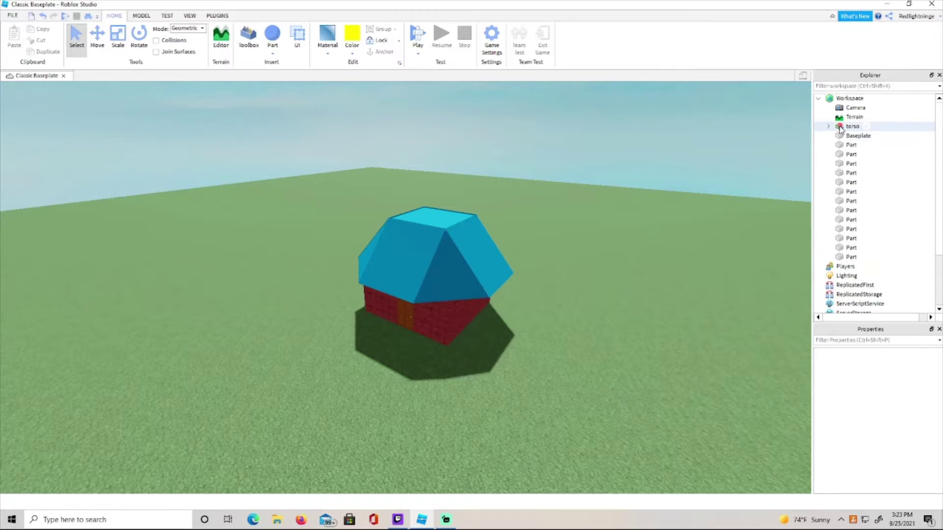
scroll(840, 147, "down", 3)
scroll(835, 127, "up", 3)
left_click(818, 98)
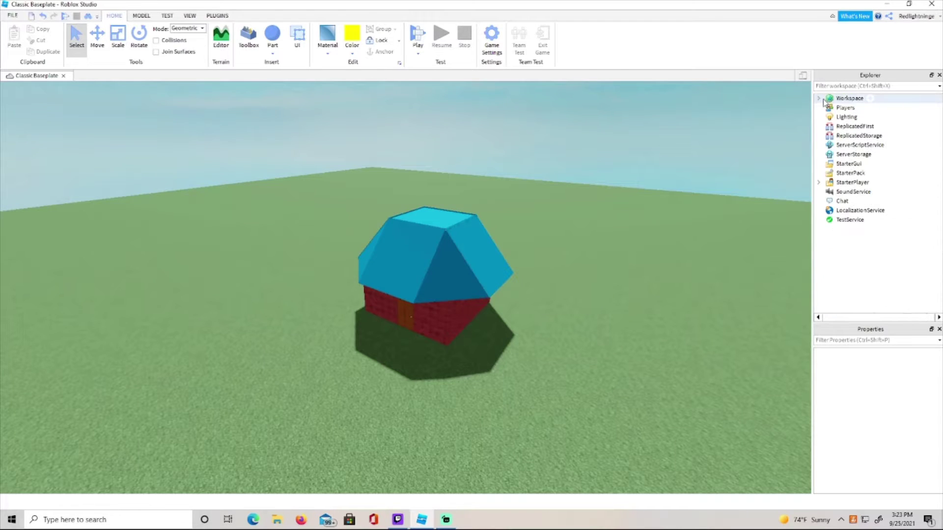
- Examine the properties of the services one after another, from Players through ReplicatedFirst down to TestService
left_click(845, 108)
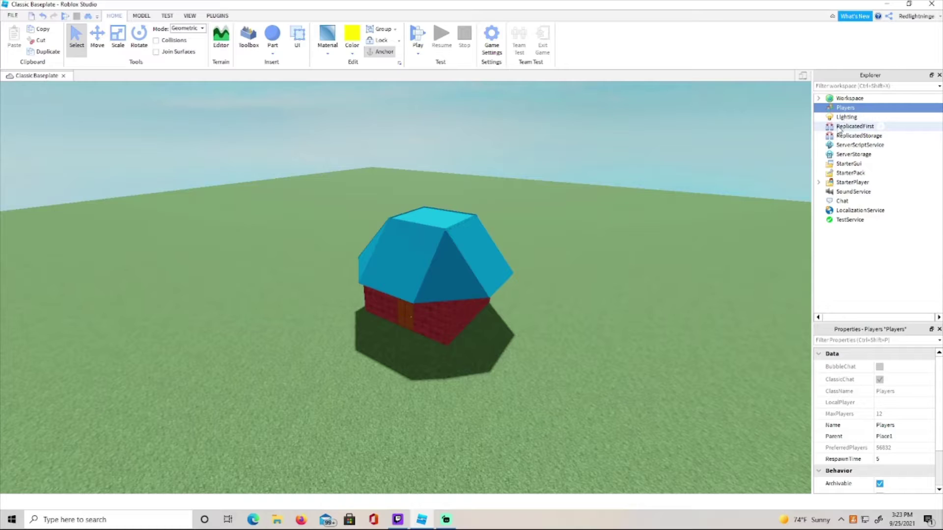
left_click(840, 128)
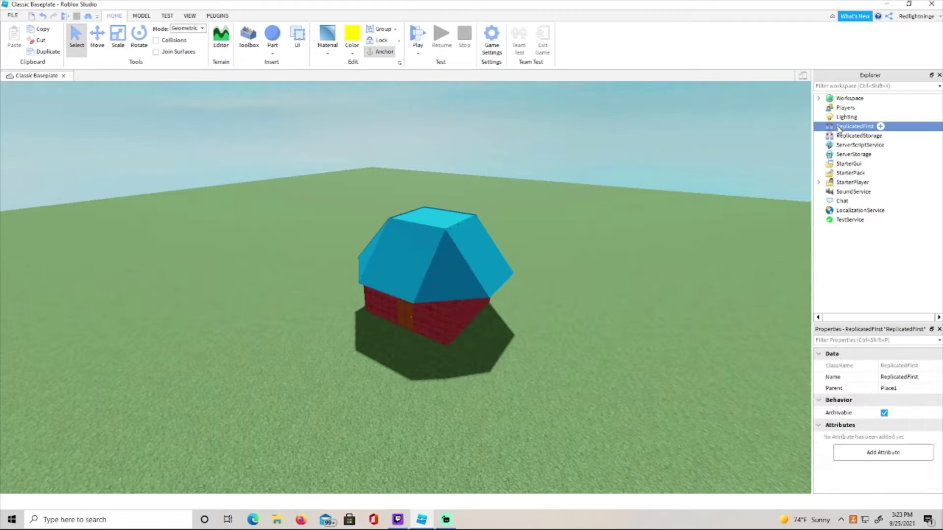
key("Down")
key("Down")
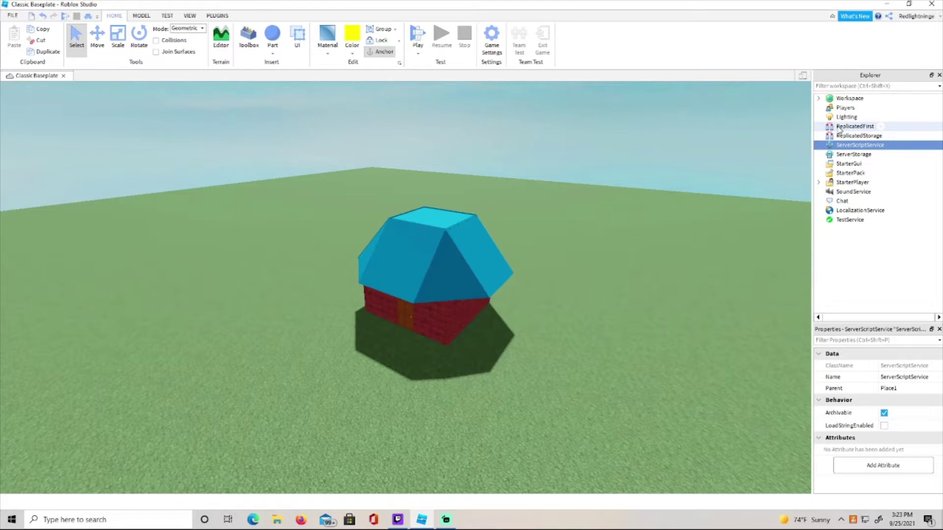
key("Down")
key("Down")
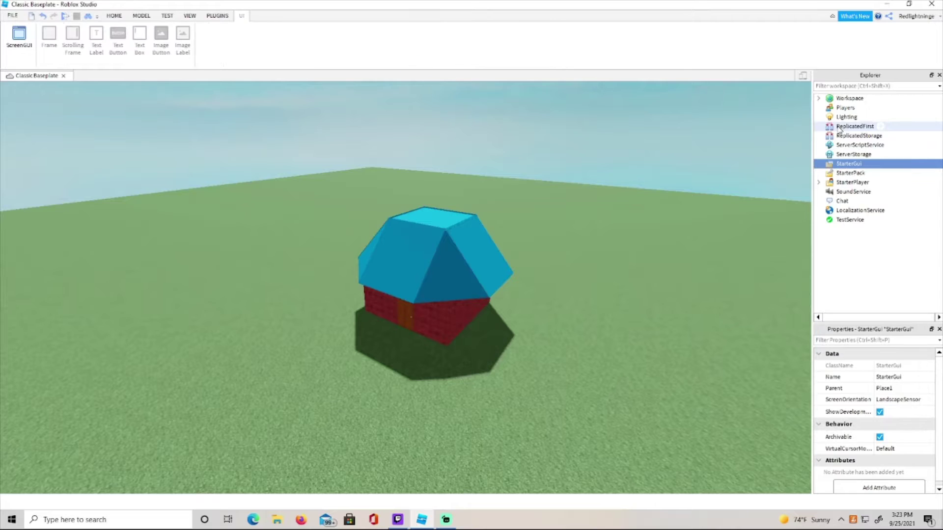
key("Down")
key("Down")
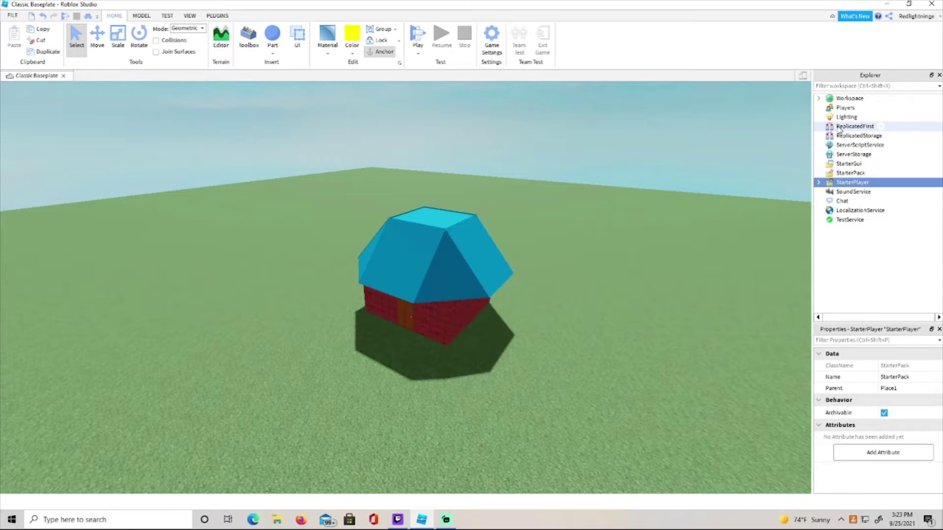
key("Down")
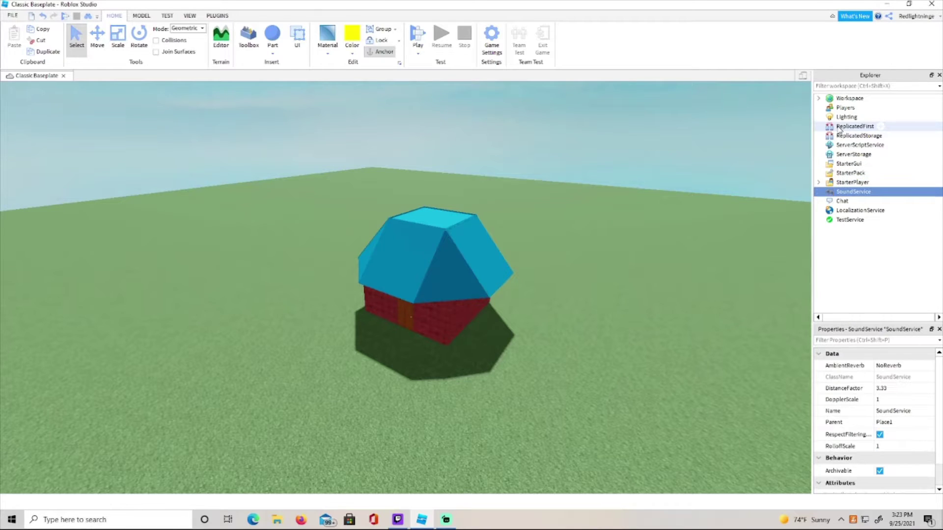
key("Down")
key("Down")
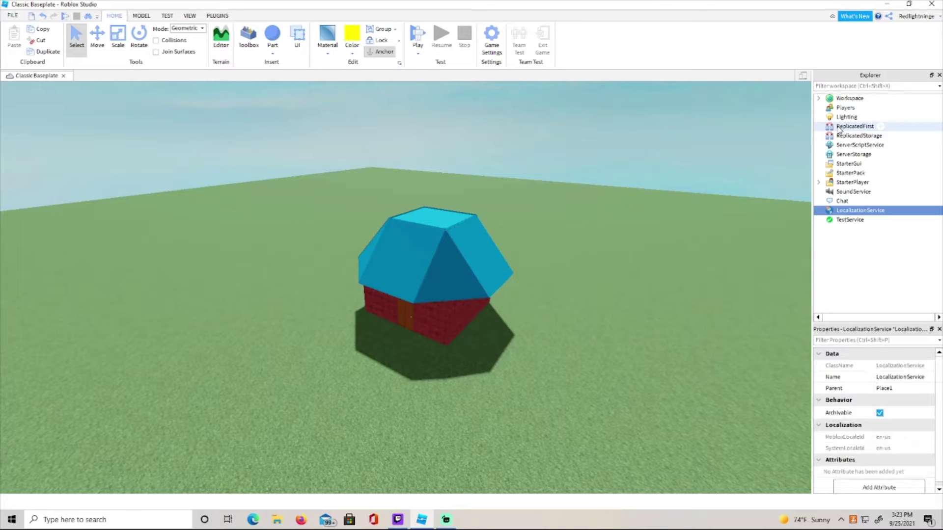
key("Down")
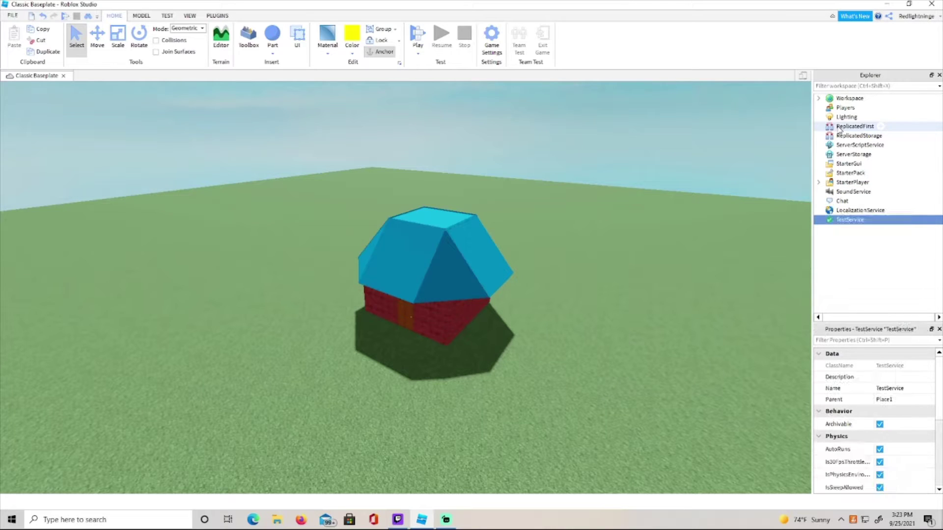
left_click(746, 259)
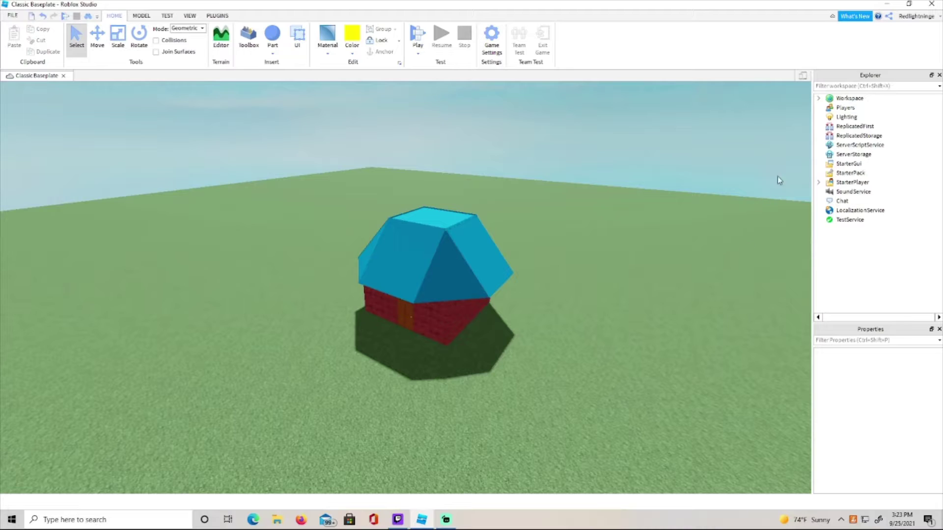
- Set the Lighting service's Brightness to 10 and check its effect on the house and baseplate
left_click(831, 120)
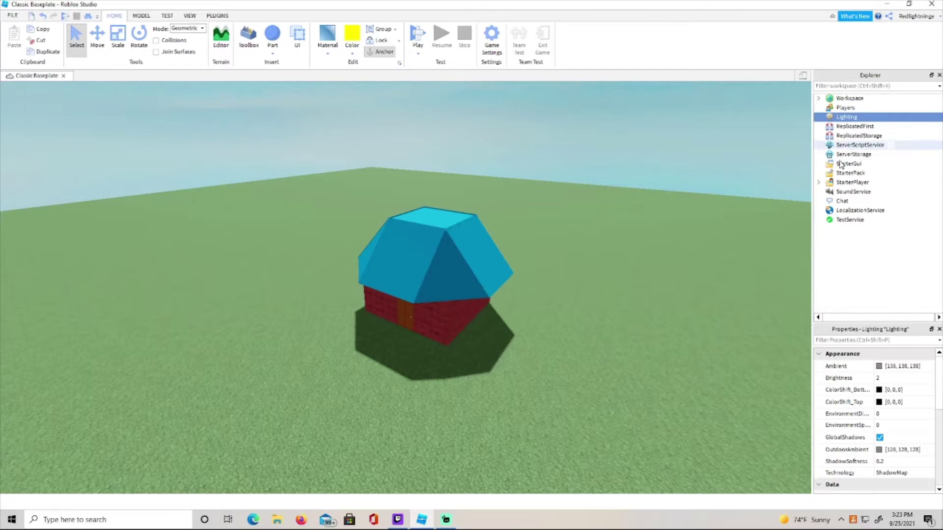
left_click(893, 378)
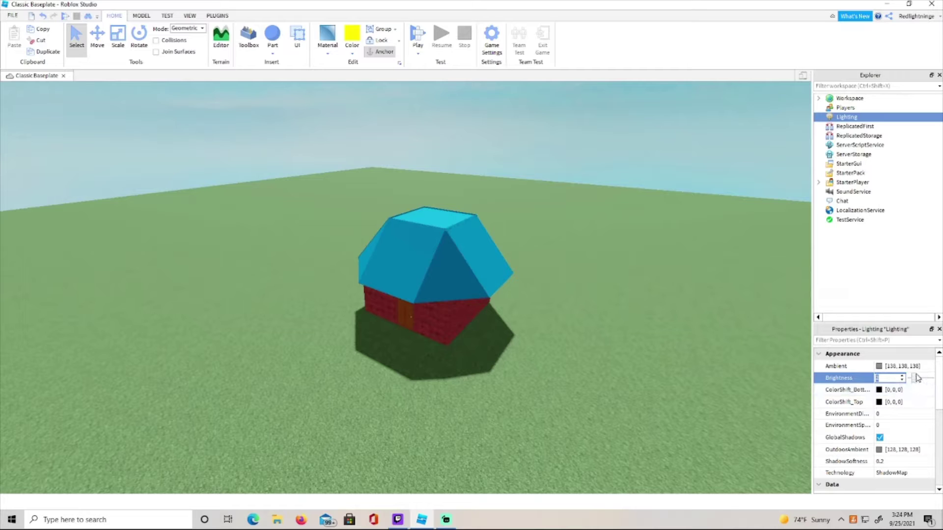
left_click_drag(917, 379, 932, 378)
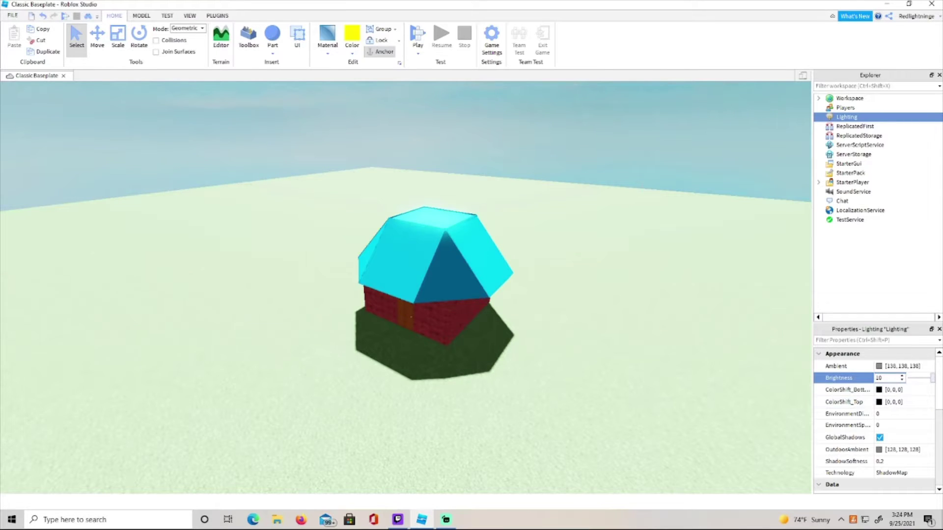
right_click_drag(436, 329, 435, 330)
key("w")
key("s")
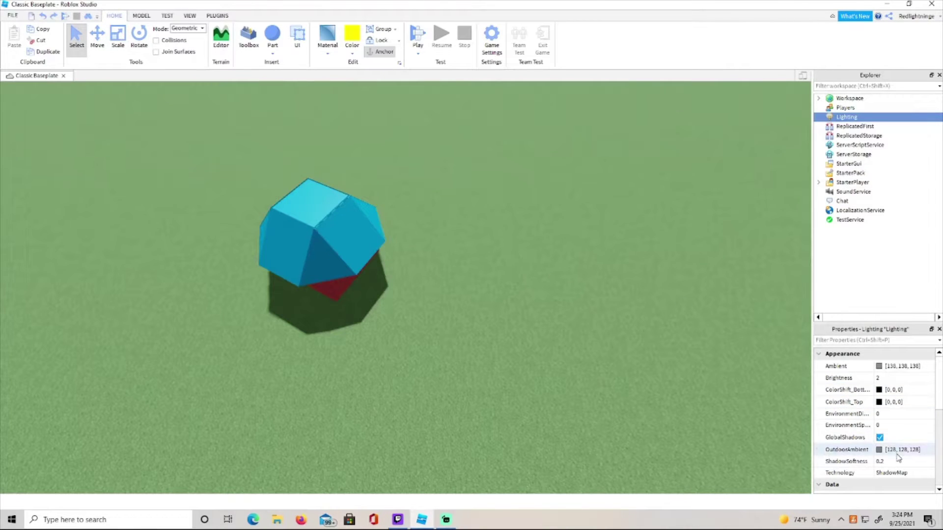
- Change the Lighting Technology to Voxel while viewing the house and its shadow
scroll(898, 445, "down", 1)
right_click_drag(382, 275, 390, 272)
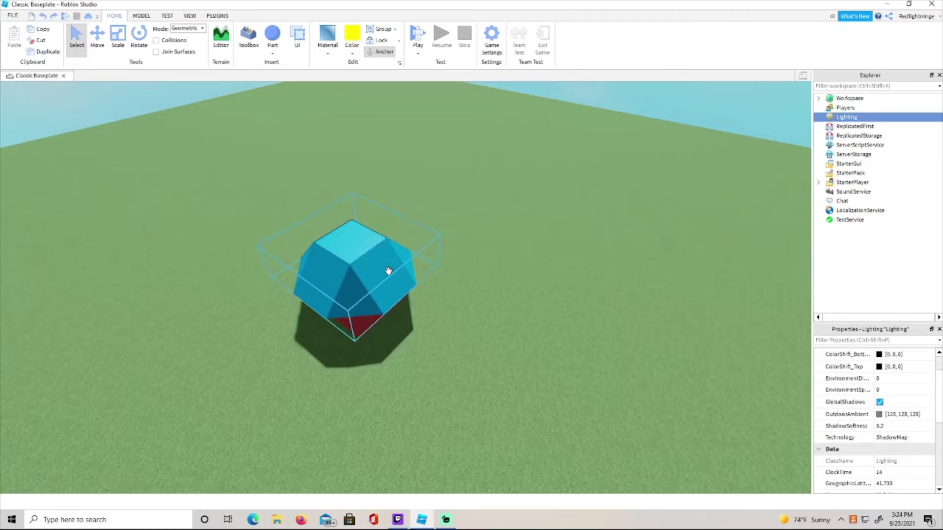
left_click(888, 439)
left_click(890, 441)
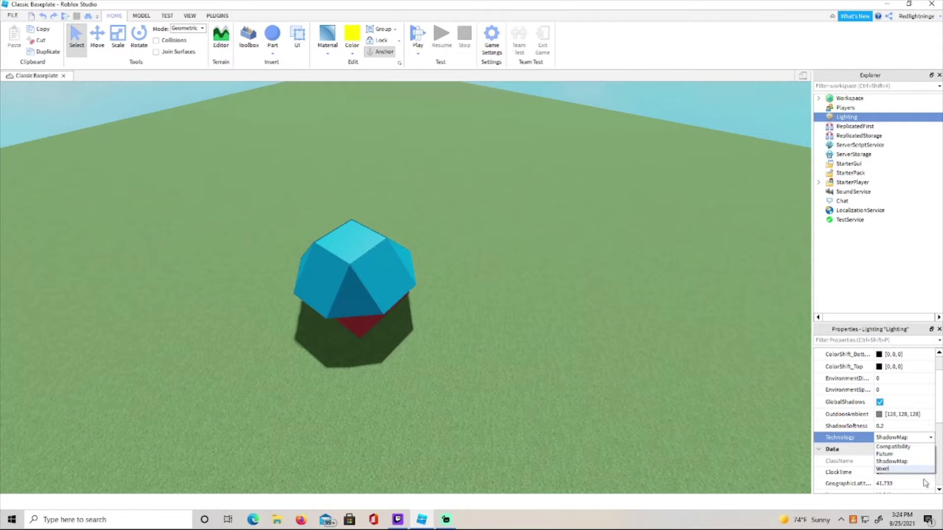
left_click(889, 470)
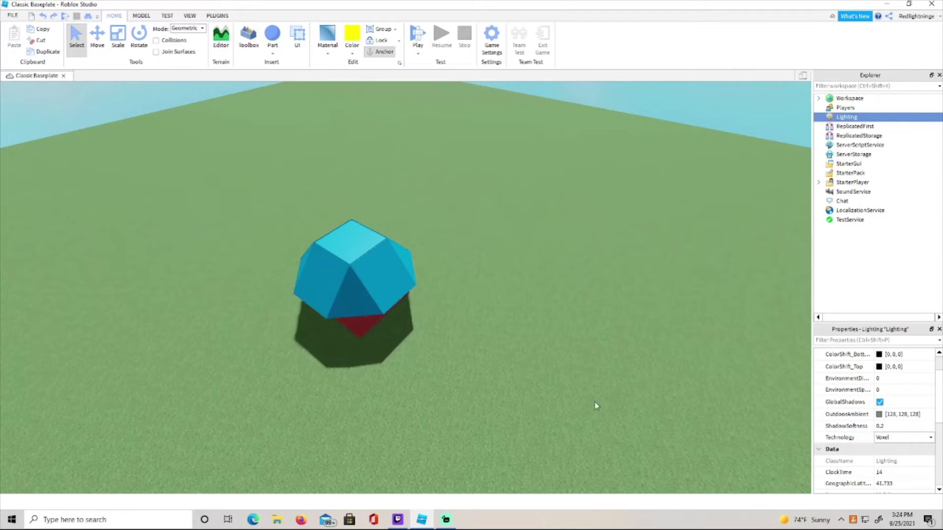
- Change the Lighting Technology to Future
left_click(899, 437)
left_click(907, 474)
left_click(891, 439)
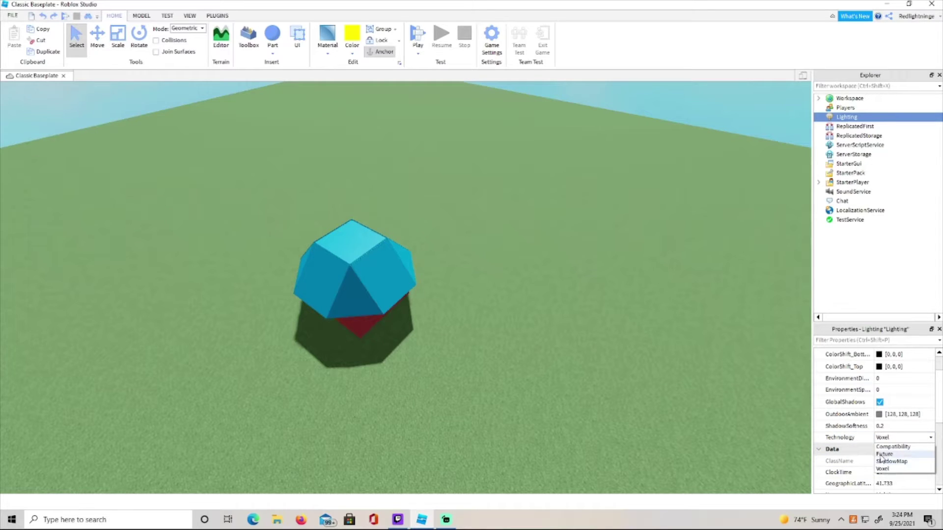
left_click(881, 458)
- Change the Lighting Technology to Compatibility
left_click(887, 438)
left_click(888, 438)
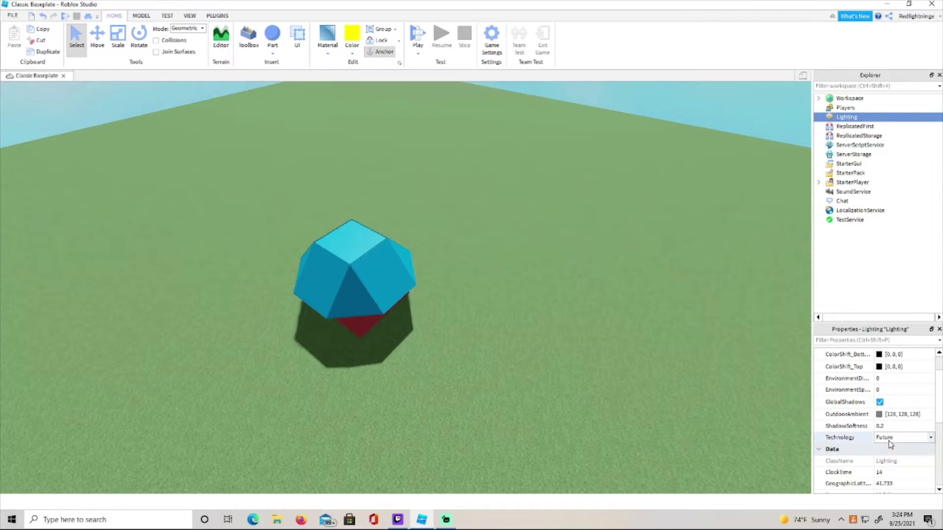
left_click(890, 439)
left_click(891, 446)
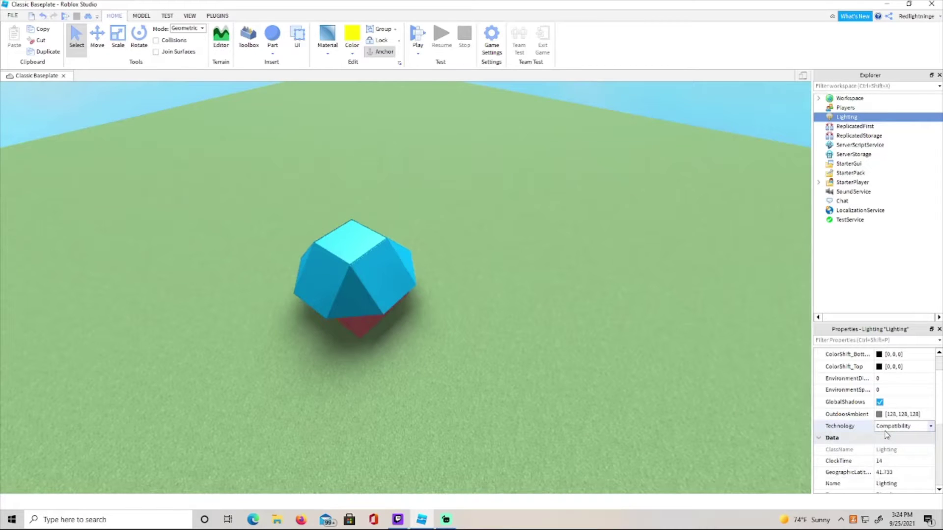
- Set the Lighting Technology to ShadowMap
left_click(890, 426)
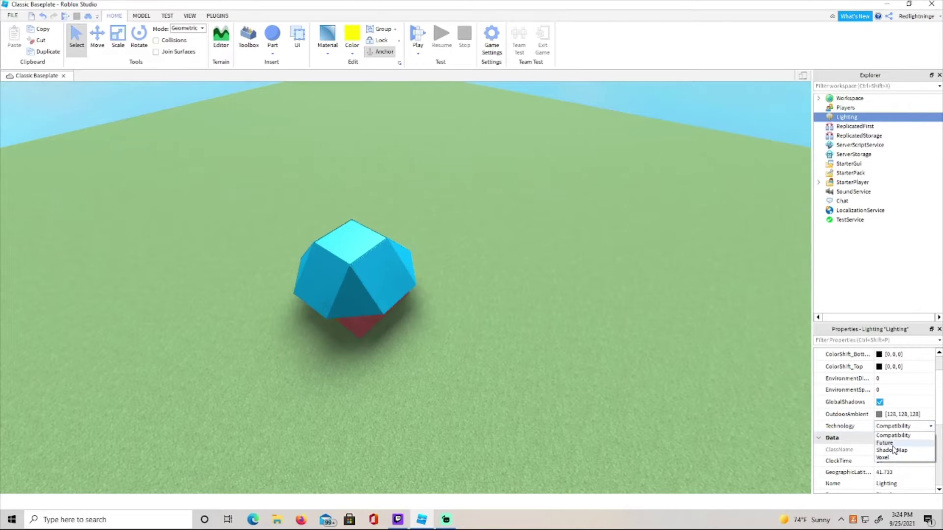
left_click(891, 450)
left_click(895, 438)
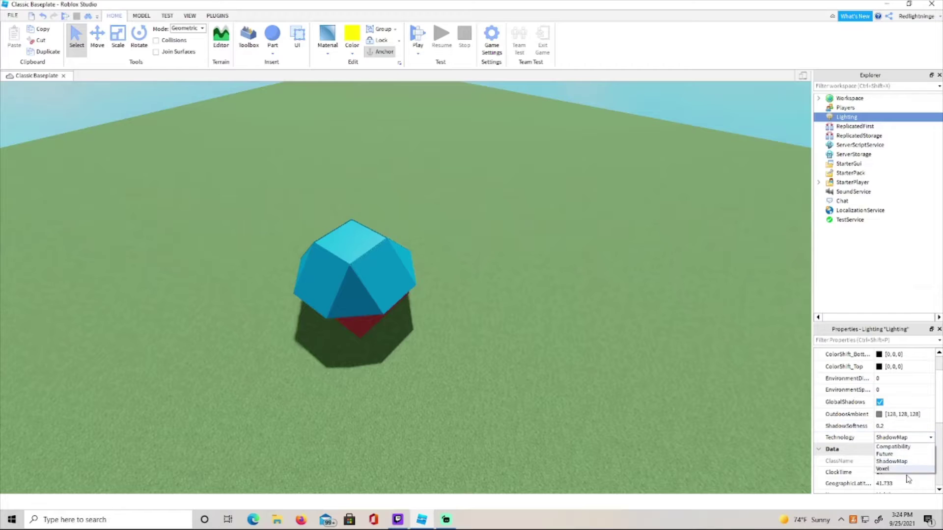
- Set the Lighting Technology to Voxel and view the house and its shadow up close
left_click(882, 469)
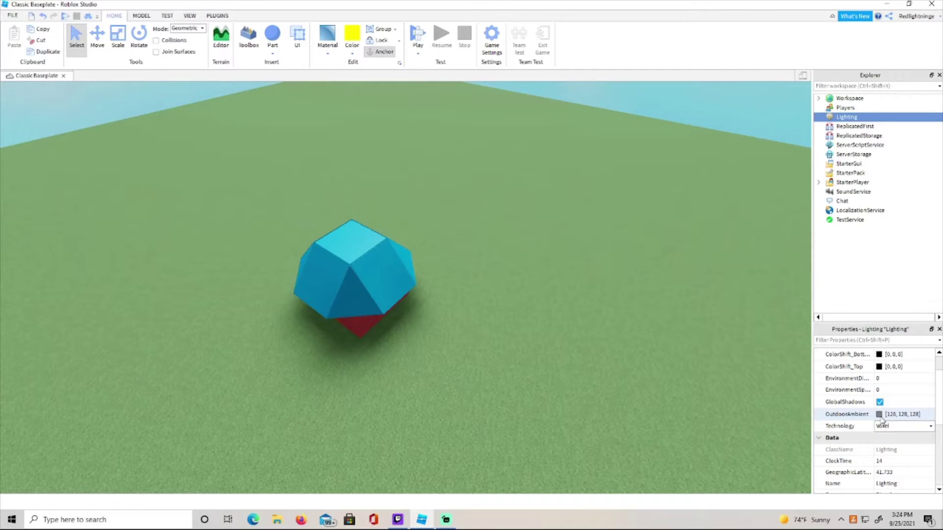
scroll(443, 369, "up", 5)
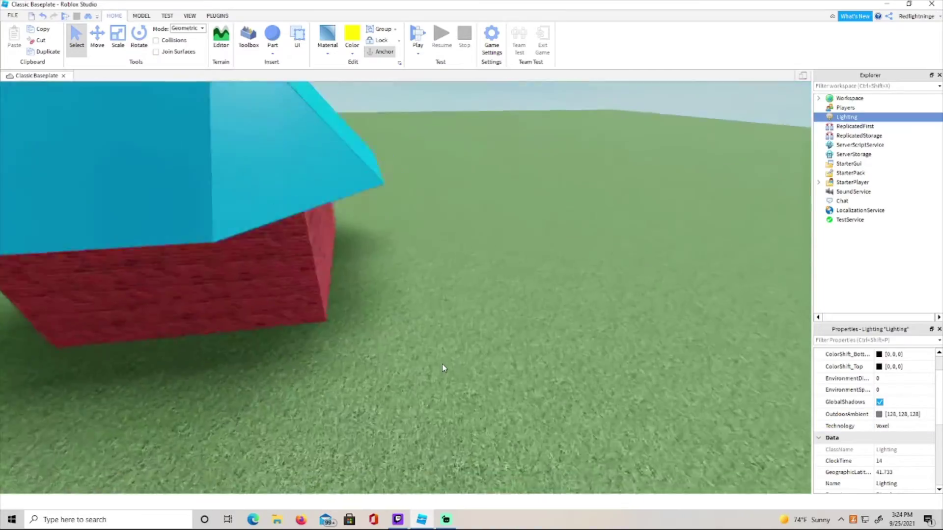
right_click_drag(443, 365, 335, 358)
scroll(336, 359, "down", 4)
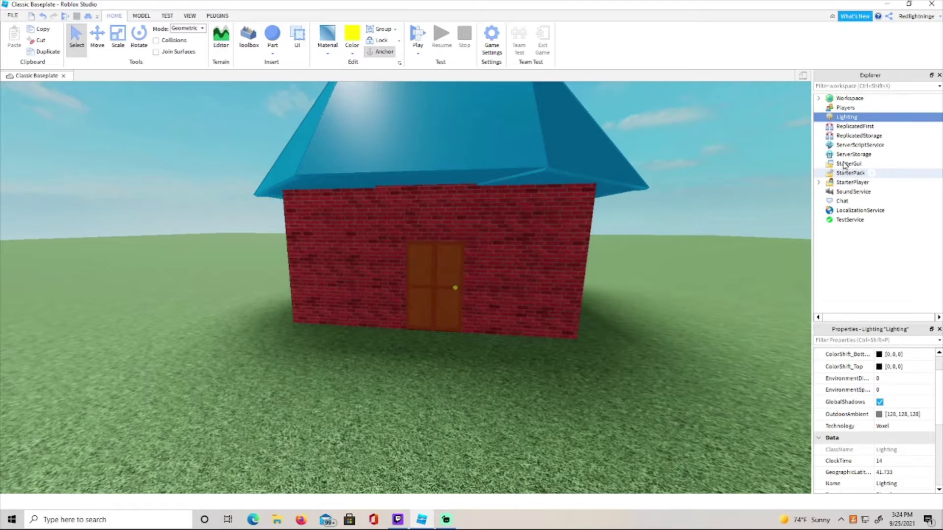
- Insert a ColorCorrectionEffect object into the Lighting service
mouse_move(864, 118)
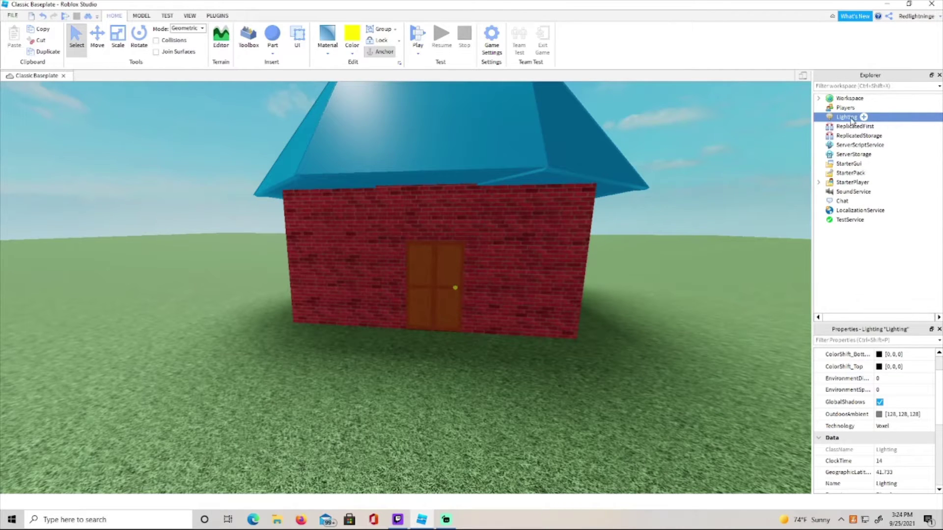
right_click(853, 121)
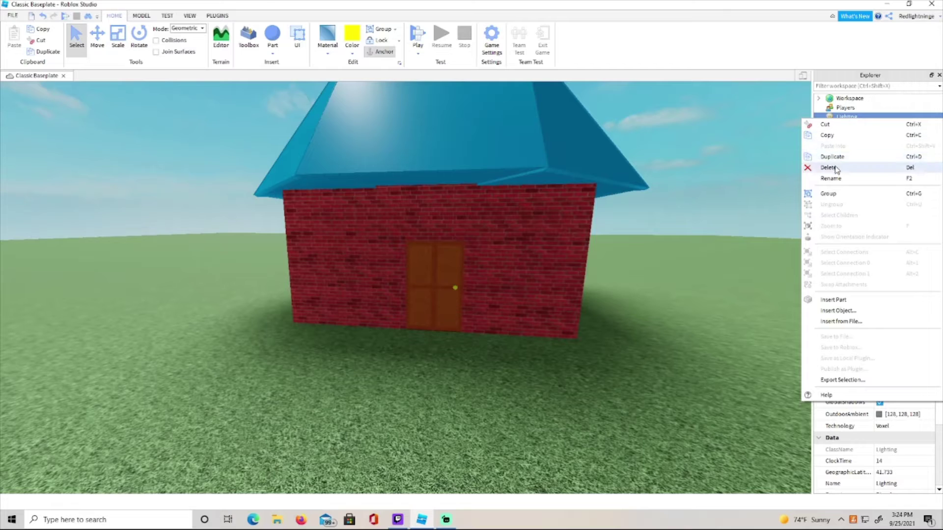
left_click(843, 313)
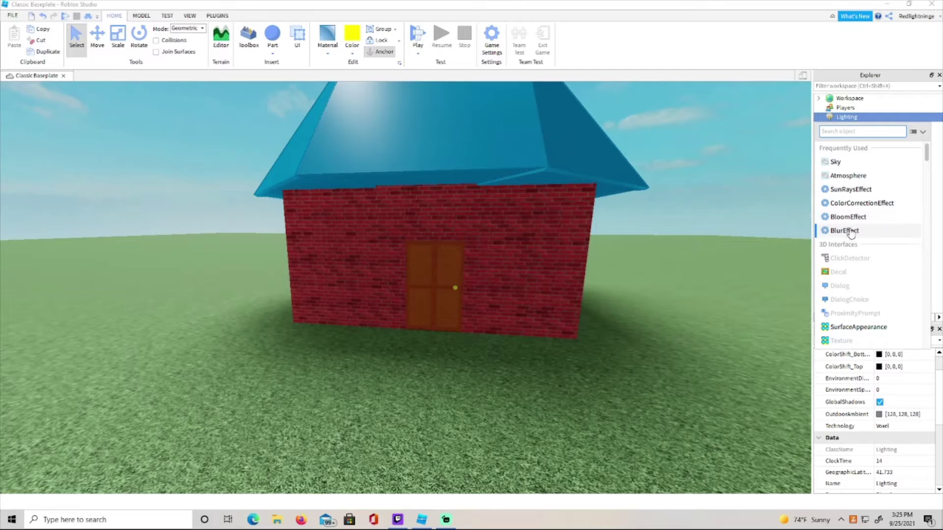
left_click(852, 204)
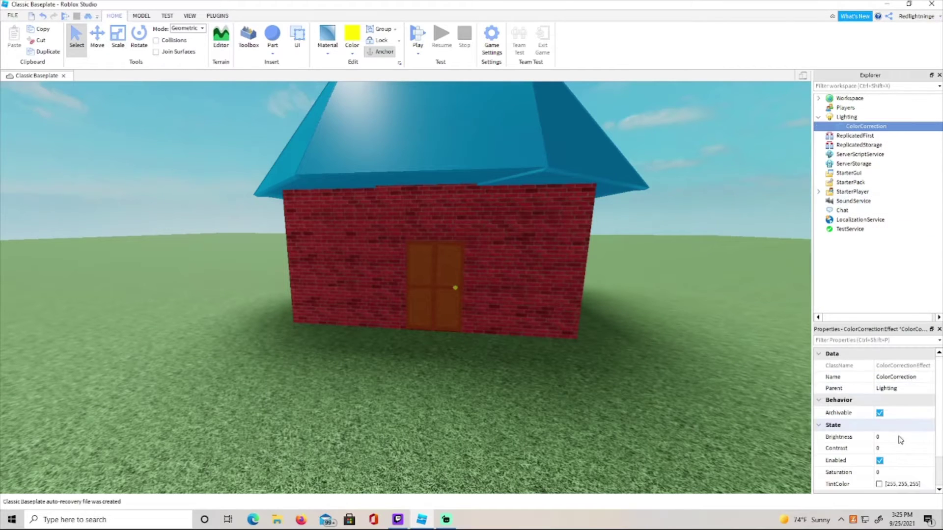
- Set the ColorCorrection effect's Brightness to 0.2
scroll(900, 439, "down", 1)
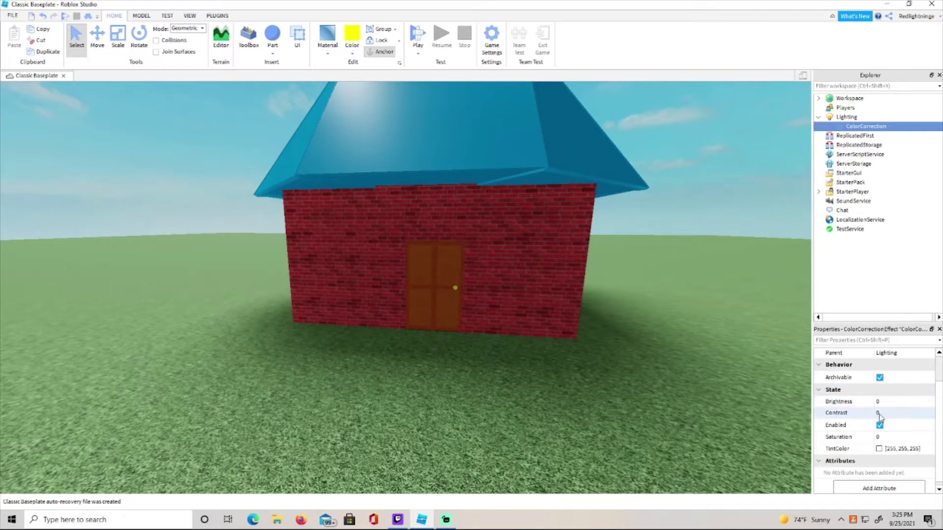
left_click(894, 401)
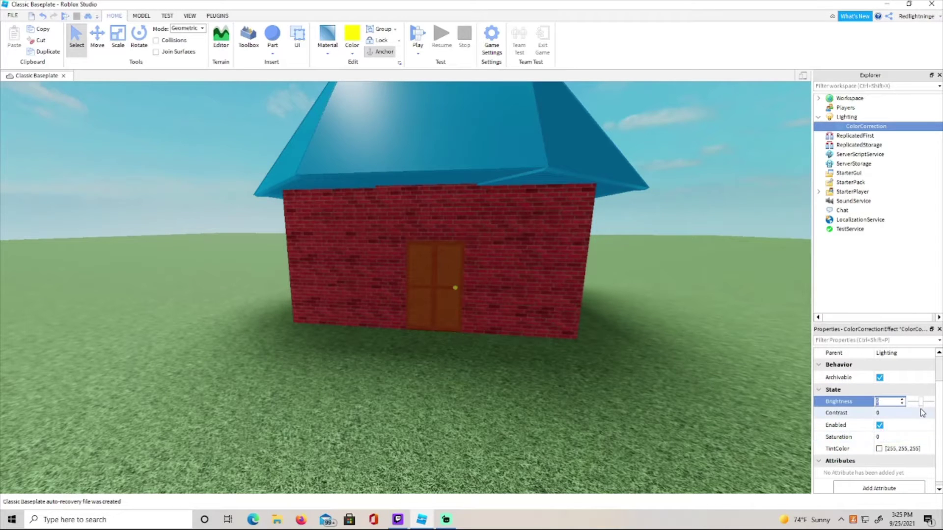
scroll(718, 368, "down", 5)
right_click_drag(718, 367, 719, 369)
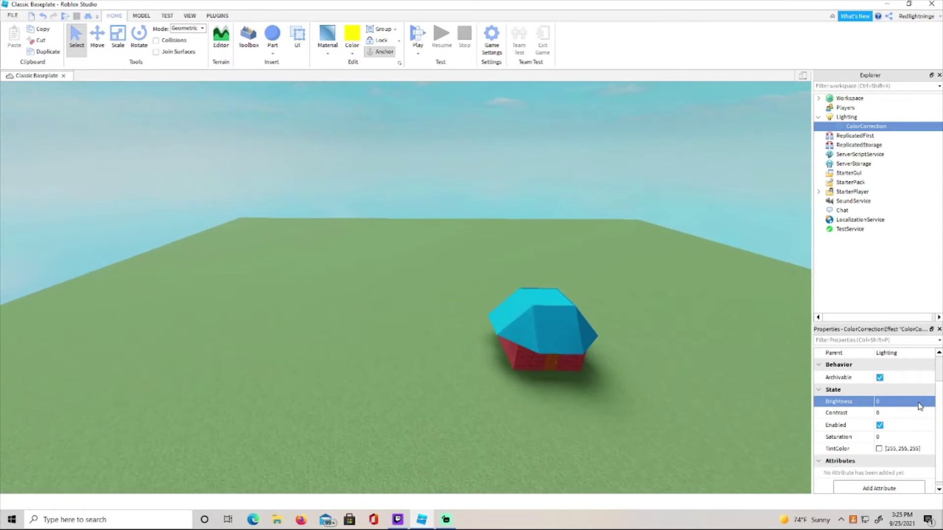
left_click(894, 401)
left_click_drag(927, 406, 926, 464)
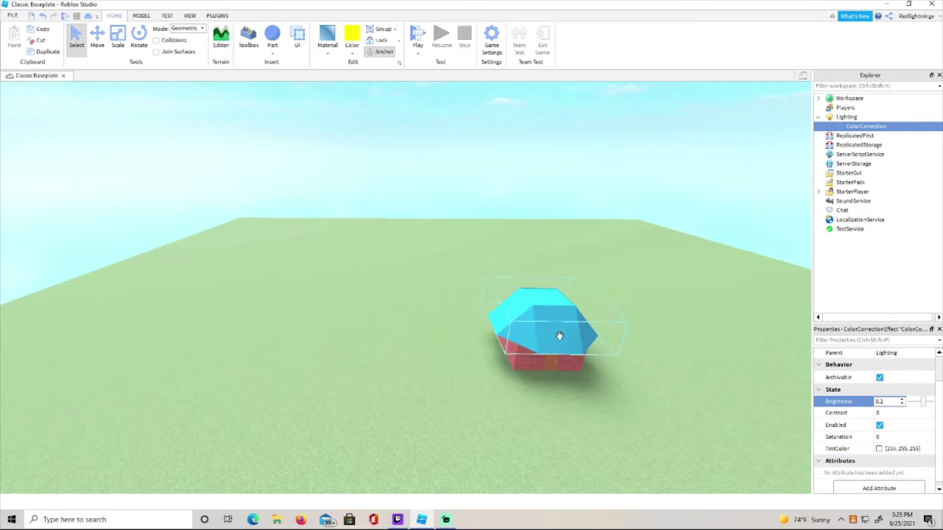
- Set the ColorCorrection effect's Contrast to 0.2
right_click_drag(603, 352, 603, 351)
key("w")
left_click(892, 412)
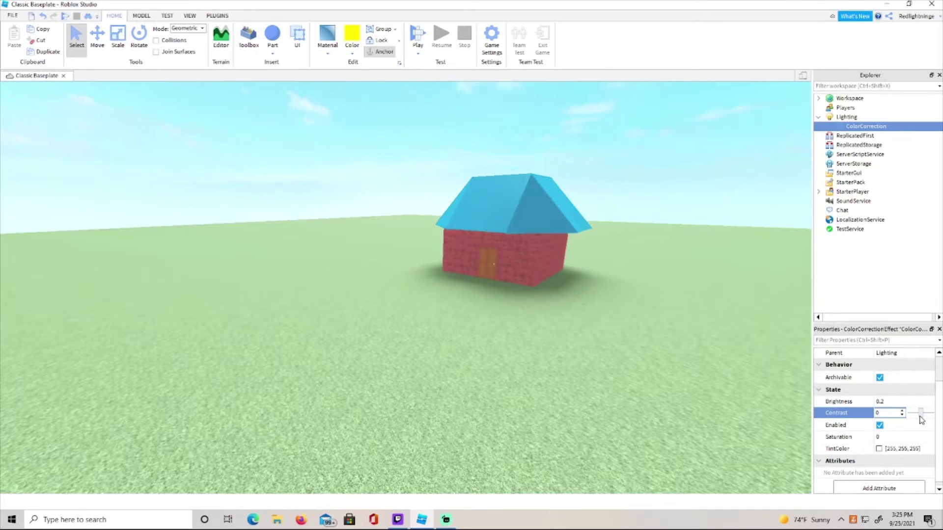
left_click_drag(920, 416, 923, 443)
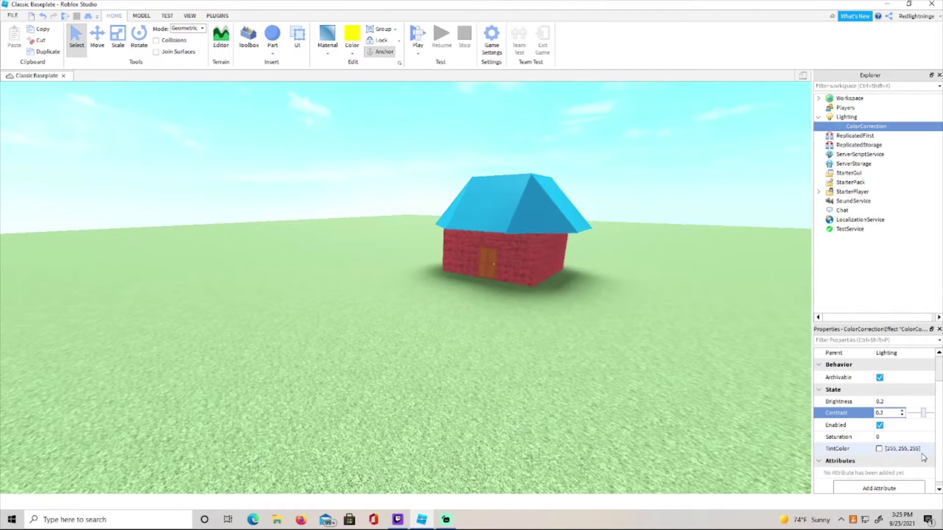
left_click_drag(922, 454, 921, 456)
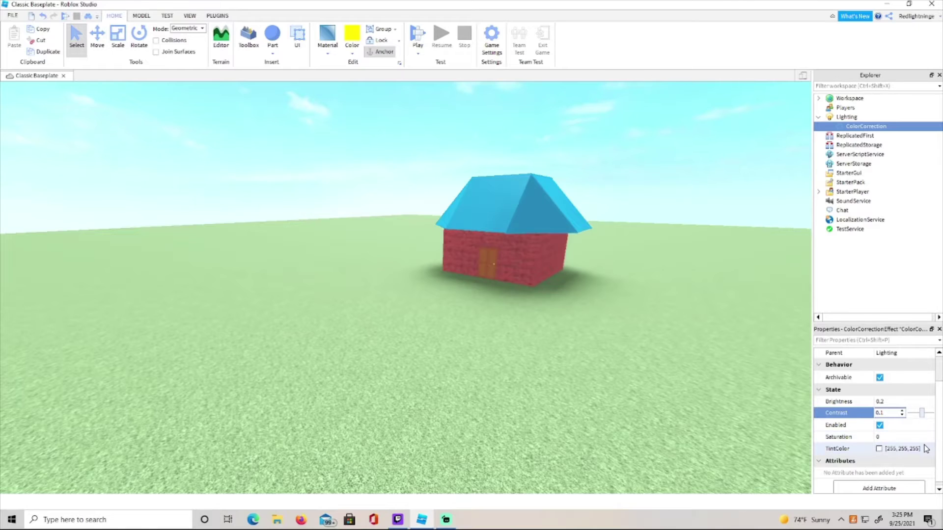
- Set the ColorCorrection effect's Saturation to 0.3
left_click(886, 437)
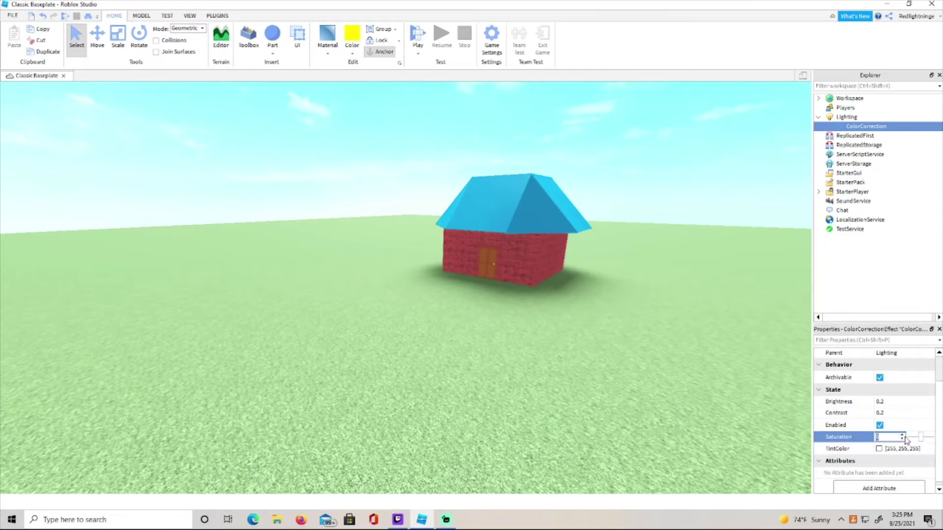
mouse_move(921, 437)
left_mouse_down()
mouse_move(939, 443)
mouse_move(910, 438)
mouse_move(920, 437)
mouse_move(923, 452)
mouse_move(922, 441)
left_mouse_up()
left_click_drag(923, 439, 928, 447)
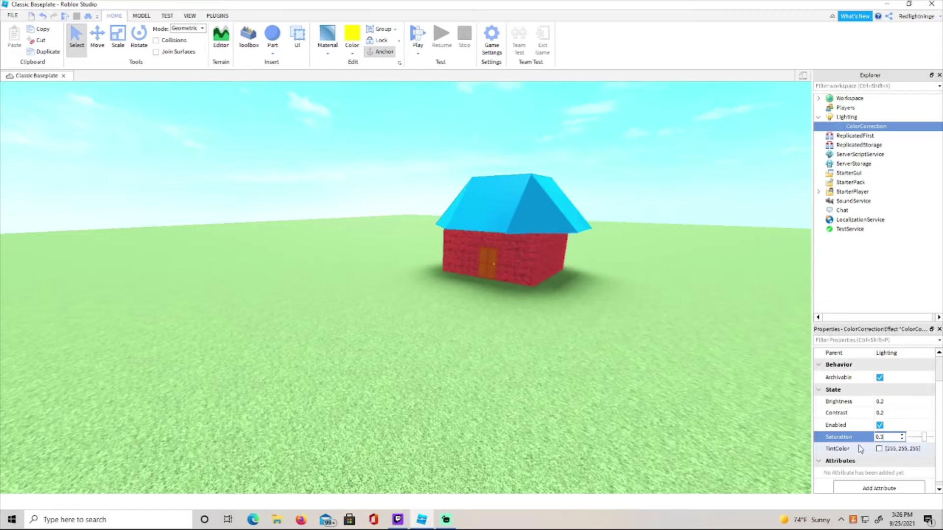
double_click(880, 438)
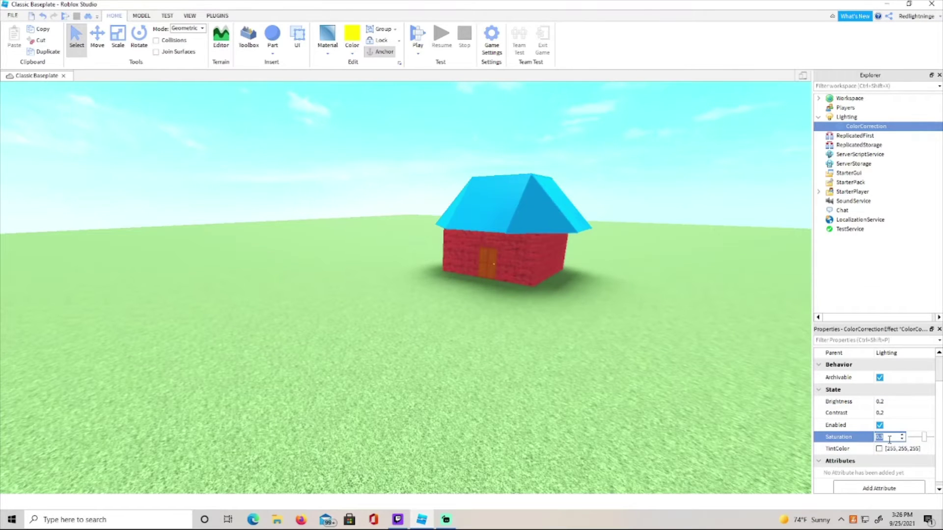
- Set the ColorCorrection effect's TintColor to pure red (255, 0, 0)
left_click(879, 448)
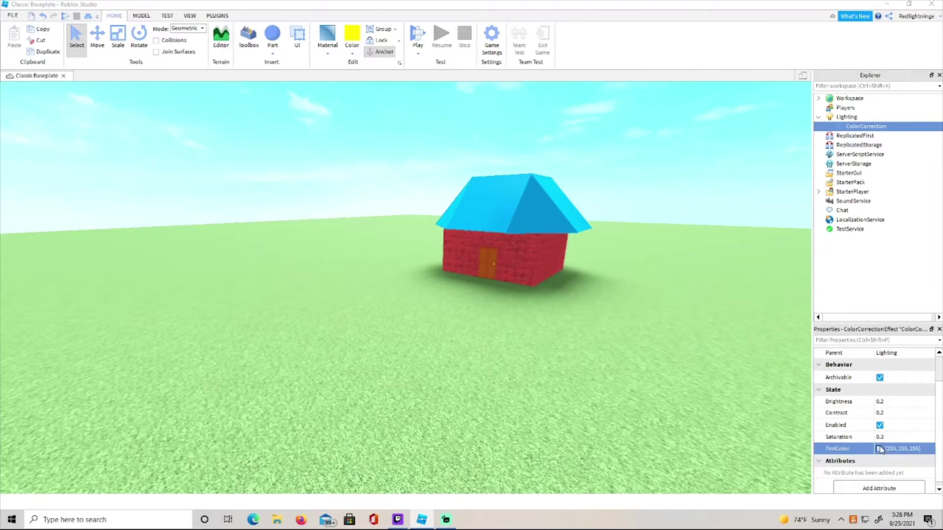
left_click(439, 211)
left_click(383, 221)
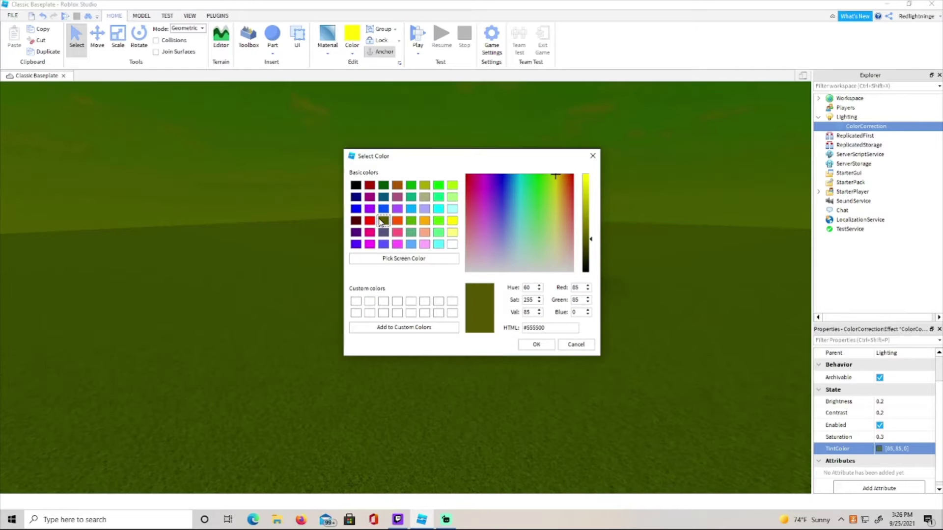
left_click(370, 222)
left_click(546, 348)
- Examine how the red tint affects the house and the sky from near and far
right_click_drag(554, 327, 611, 323)
key("w")
key("s")
key("w")
key("s")
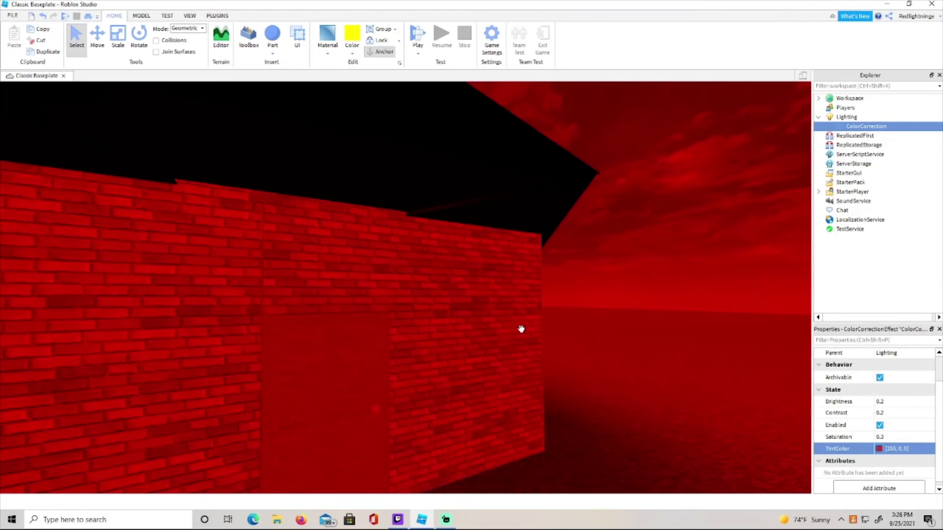
key("s")
right_click_drag(492, 365, 552, 324)
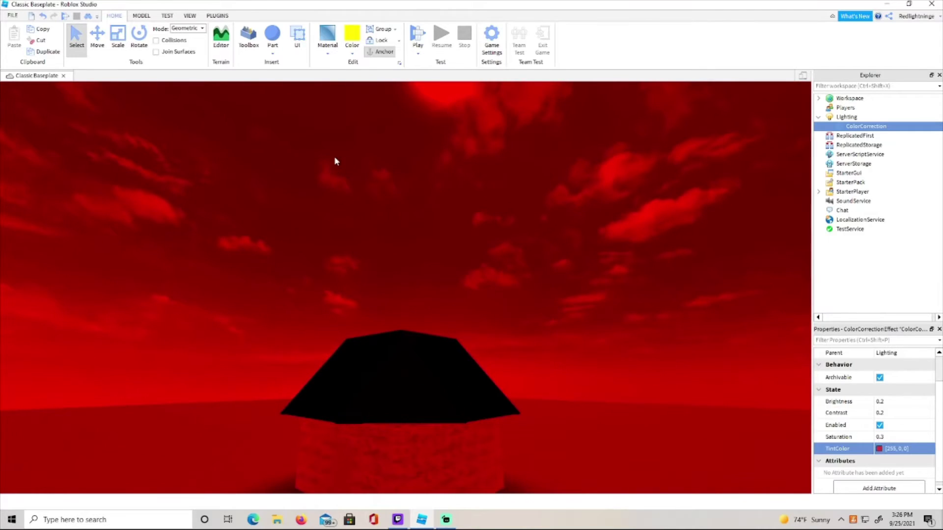
left_click_drag(334, 157, 472, 227)
right_click(604, 268)
- Set the ColorCorrection effect's TintColor back to white (255, 255, 255)
left_click(839, 127)
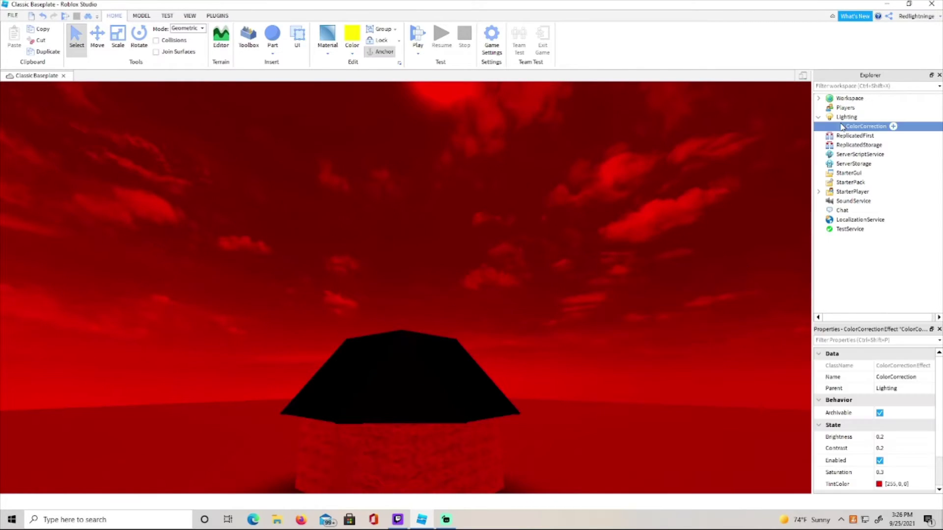
left_click(861, 117)
left_click(851, 127)
left_click(880, 484)
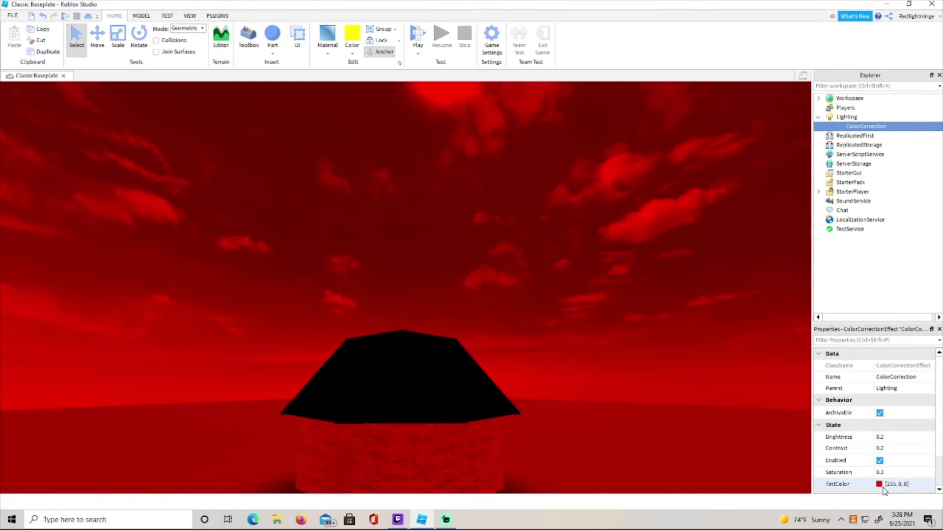
left_click(453, 245)
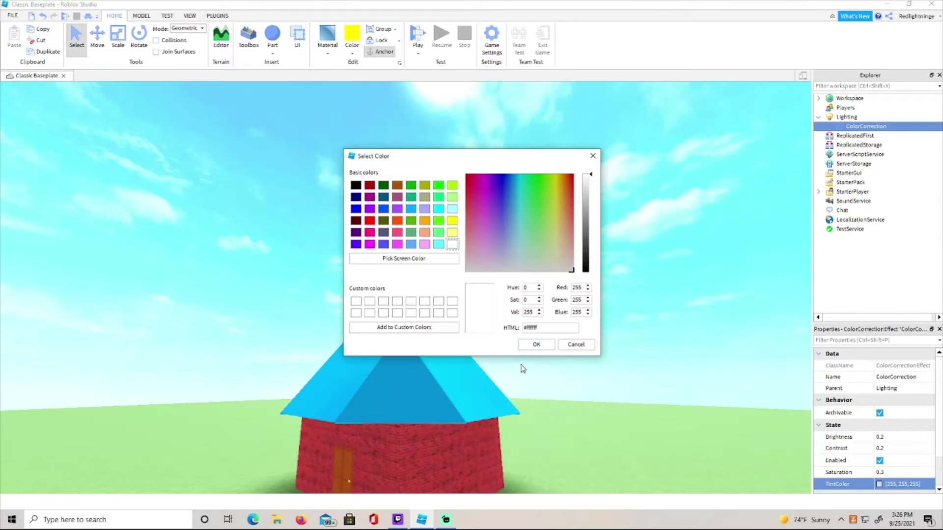
left_click(540, 346)
- Insert a BloomEffect object into the Lighting service
scroll(564, 320, "down", 3)
right_click_drag(565, 320, 595, 325)
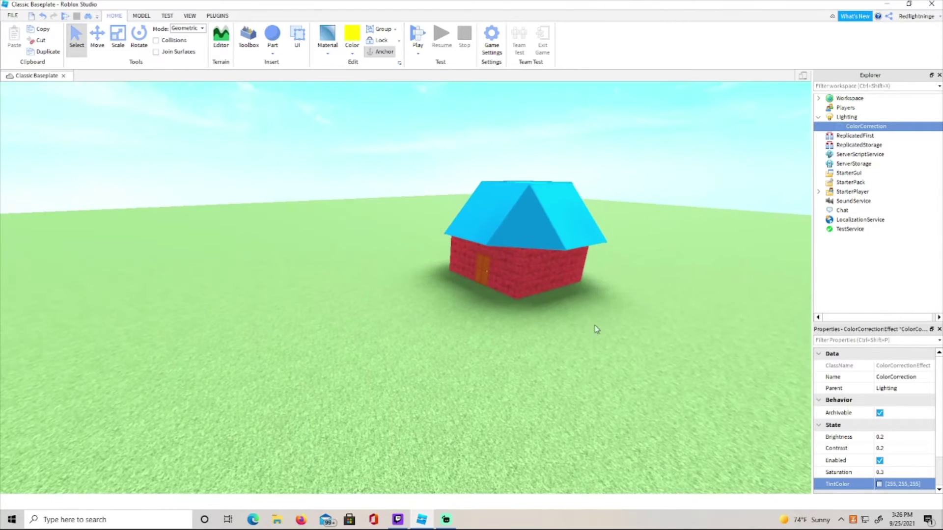
left_click(266, 300)
right_click_drag(383, 391, 402, 306)
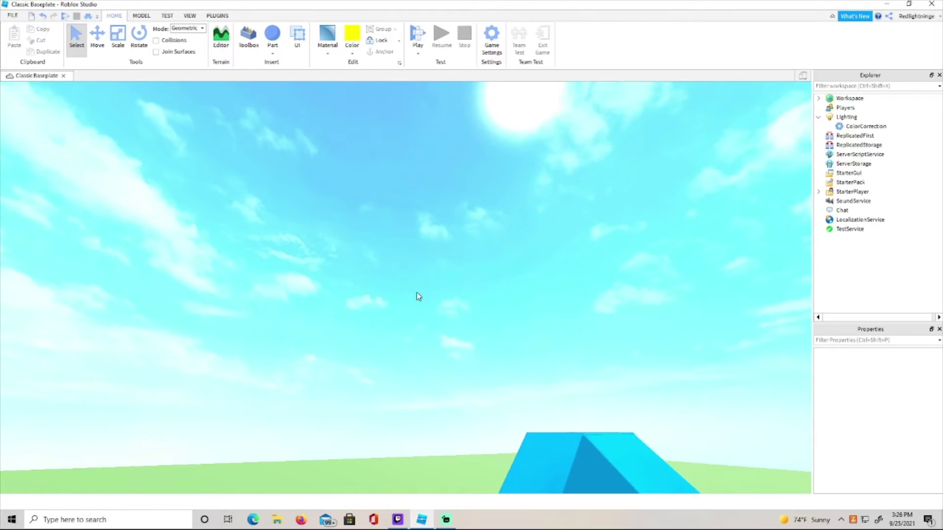
right_click_drag(489, 256, 513, 264)
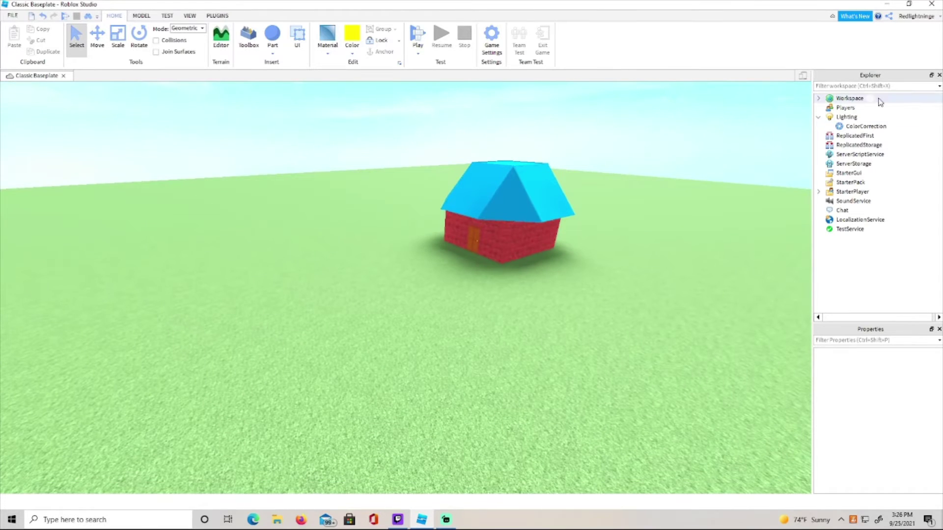
left_click(870, 118)
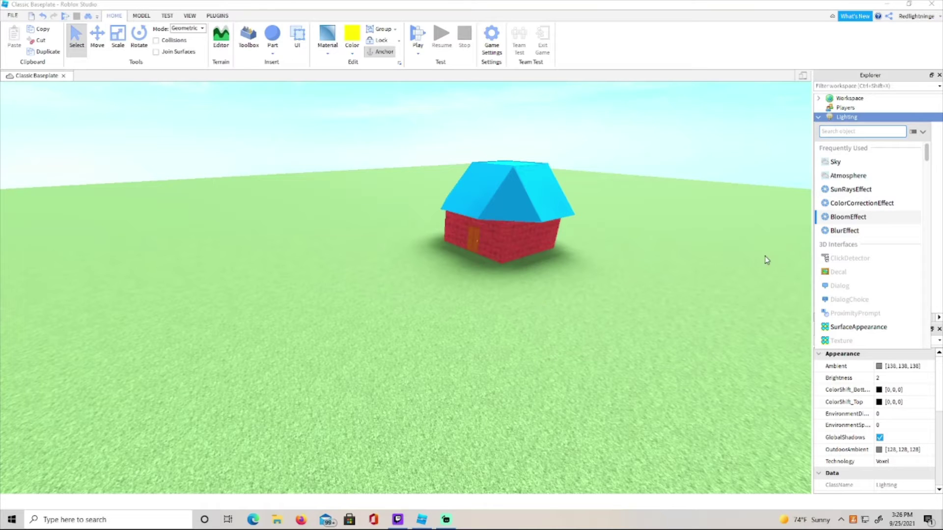
left_click(847, 217)
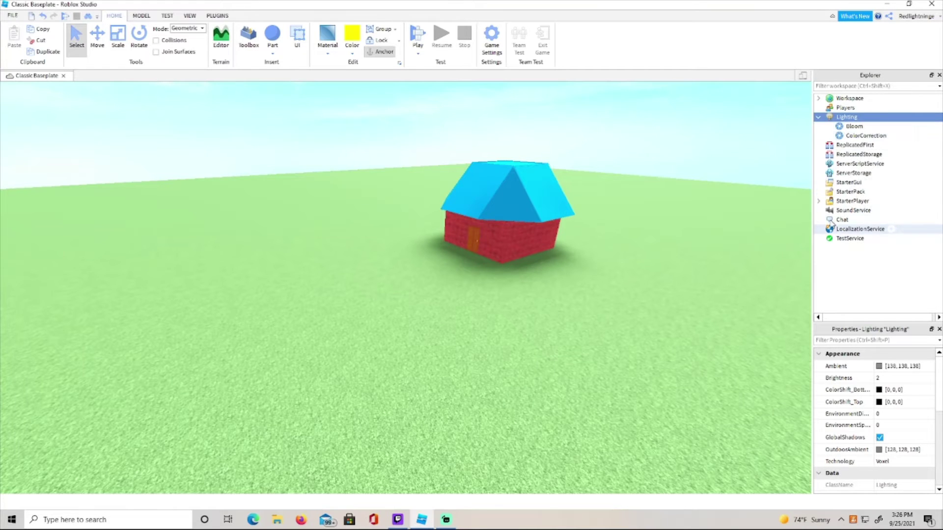
left_click(842, 128)
- Insert a block part on an empty area of the grass baseplate
left_click(555, 379)
right_click_drag(555, 379, 273, 60)
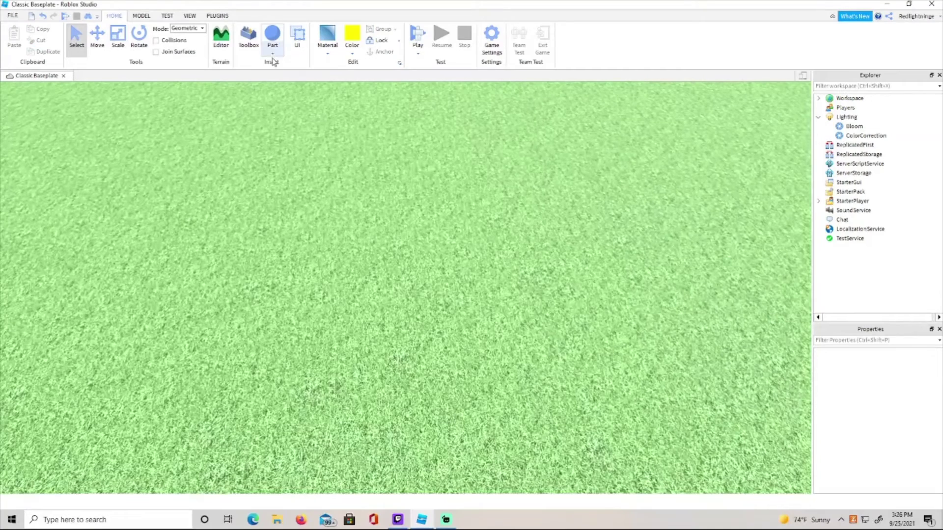
left_click(275, 56)
left_click(282, 67)
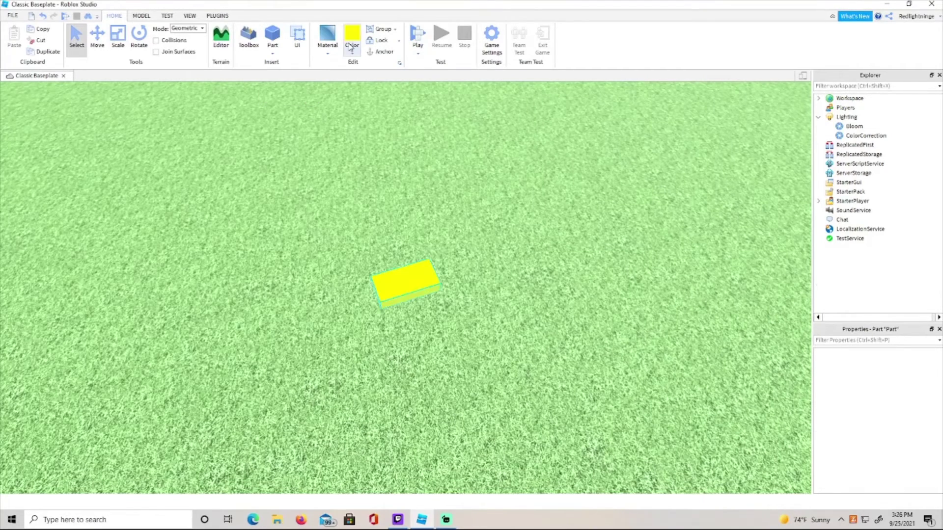
- Give the new block part the Neon material and the Bright red color
left_click(328, 52)
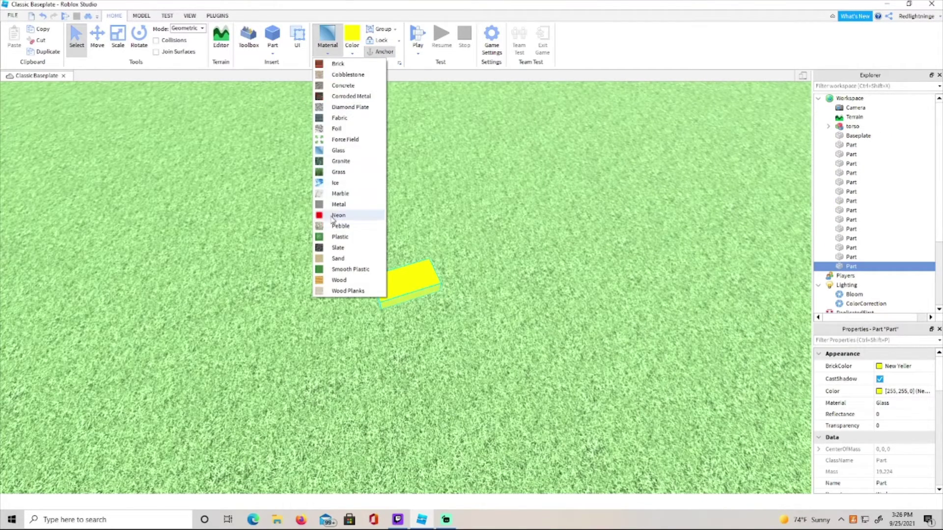
left_click(336, 214)
left_click(351, 52)
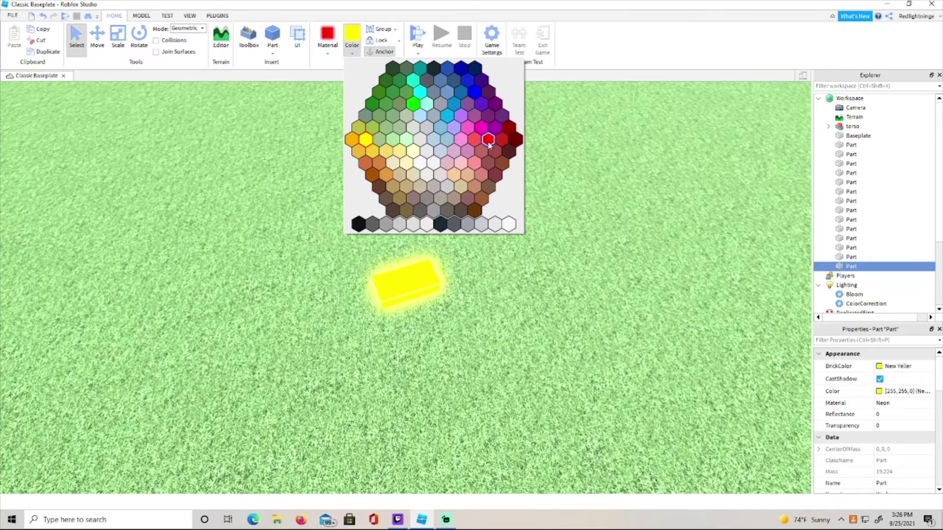
left_click(501, 140)
- Scale the red neon part up to a much larger slab
left_click(118, 39)
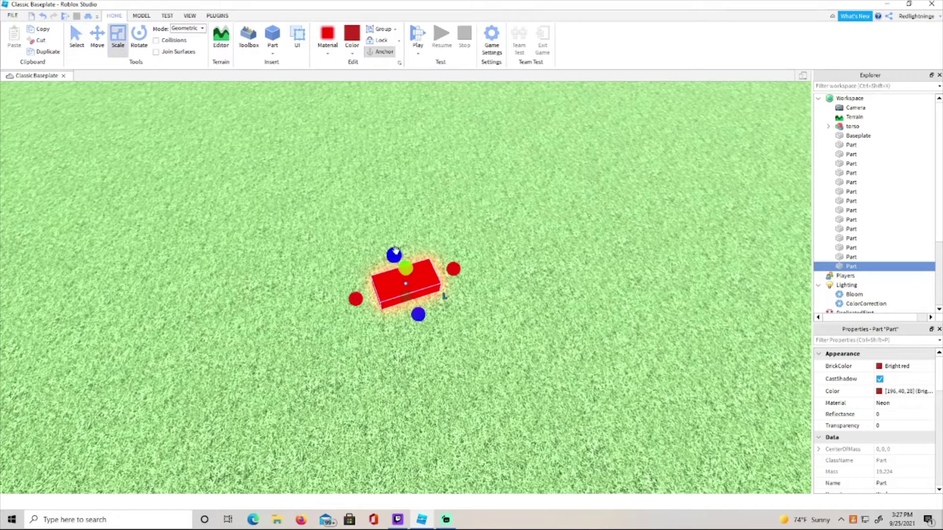
left_click_drag(394, 252, 627, 163)
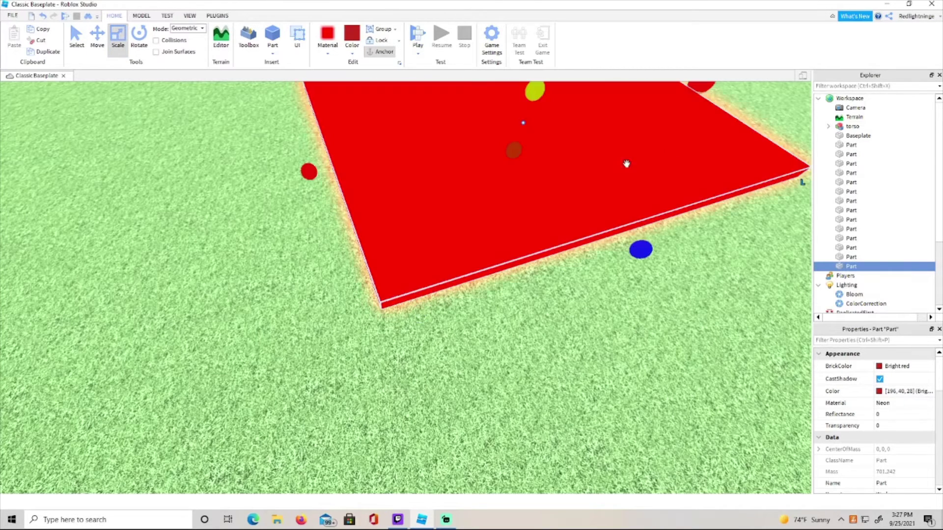
- Stretch the red neon slab slightly farther outward along one side
right_click_drag(389, 214, 382, 211)
left_click_drag(372, 193, 323, 194)
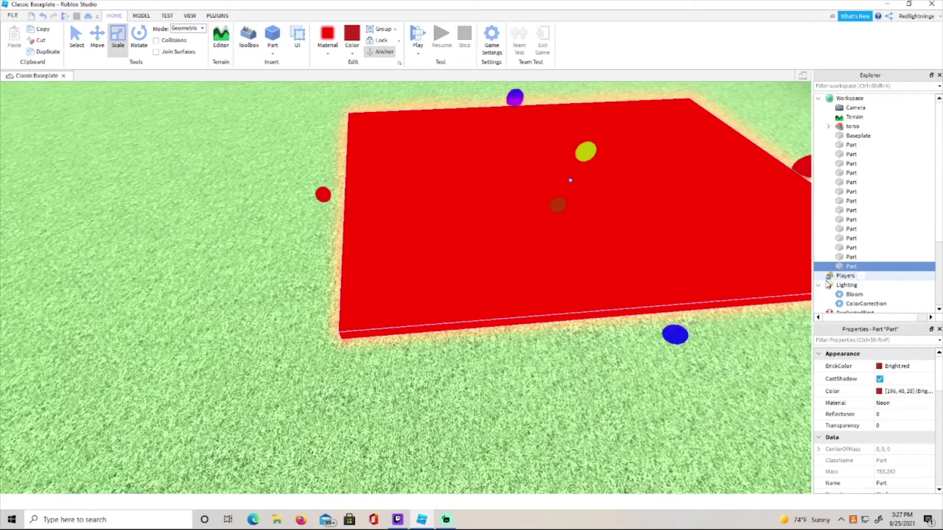
- Set the Bloom effect's Intensity to 1 and lower it to 0 to compare the glow around the red slab
left_click(855, 294)
left_click(914, 450)
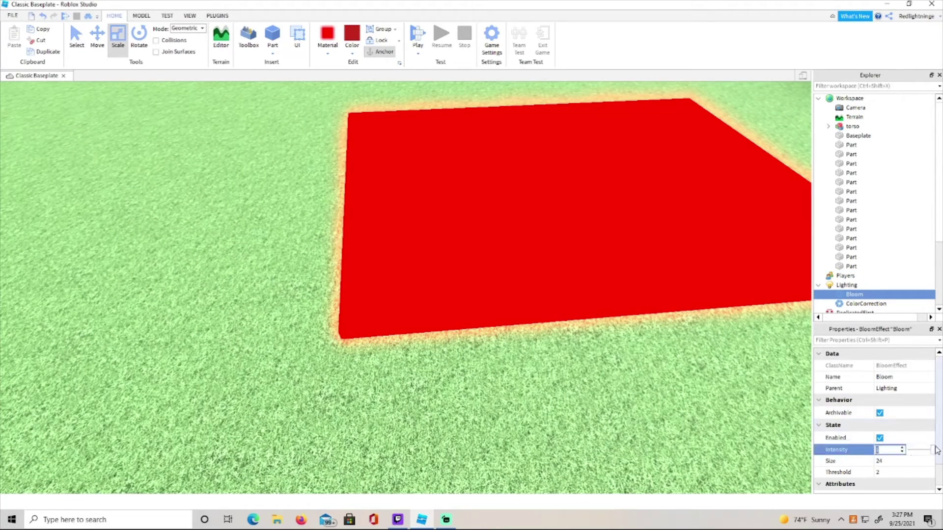
mouse_move(919, 451)
left_mouse_down()
mouse_move(932, 450)
mouse_move(914, 450)
mouse_move(918, 436)
mouse_move(908, 450)
mouse_move(932, 450)
left_mouse_up()
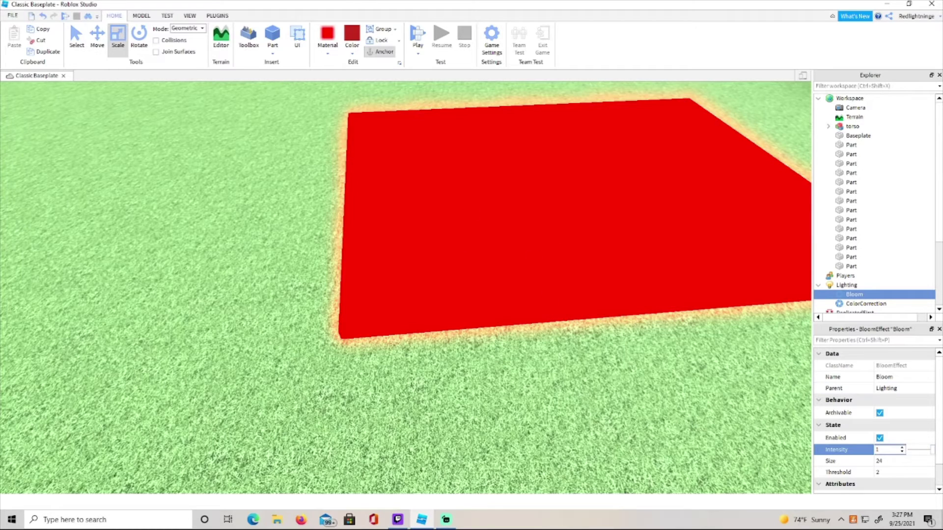
left_click_drag(933, 452, 909, 450)
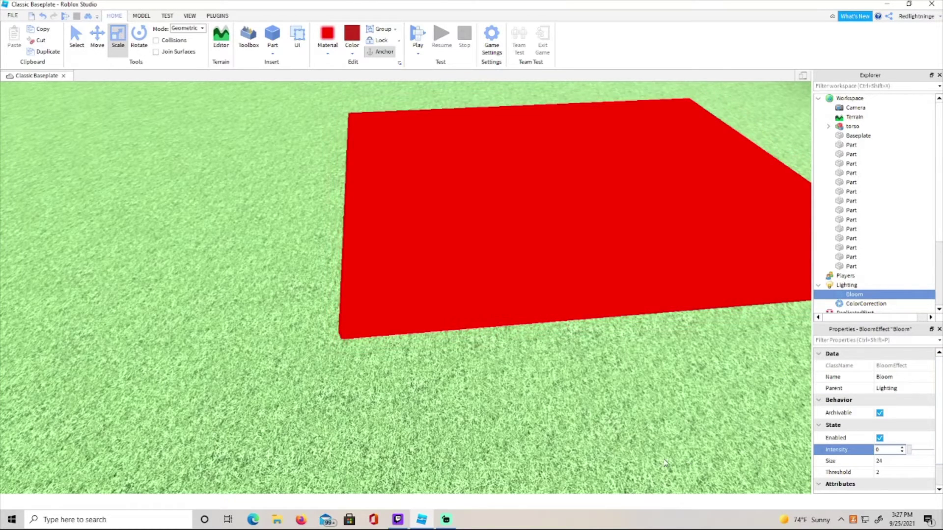
right_click_drag(448, 378, 415, 358)
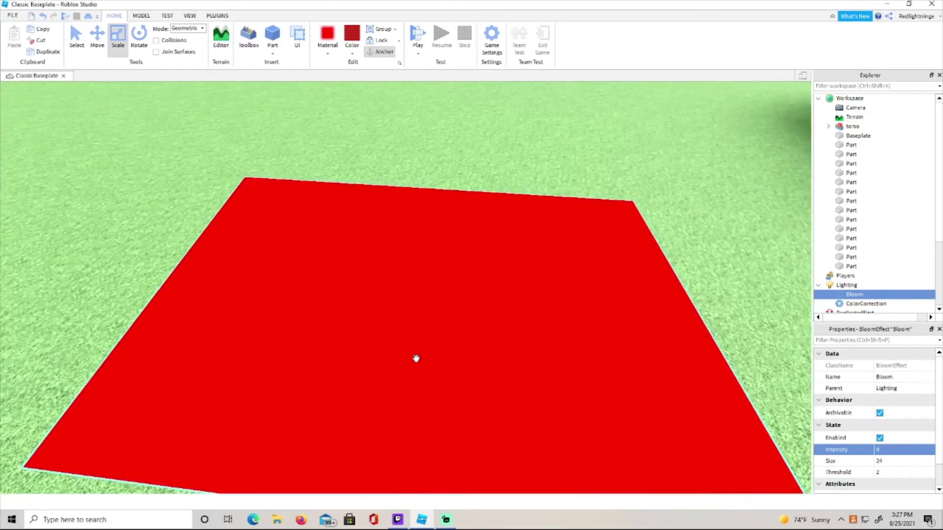
- Try two lighter, pinkish colors on the neon slab and return it to Bright red
left_click(414, 358)
left_click(350, 45)
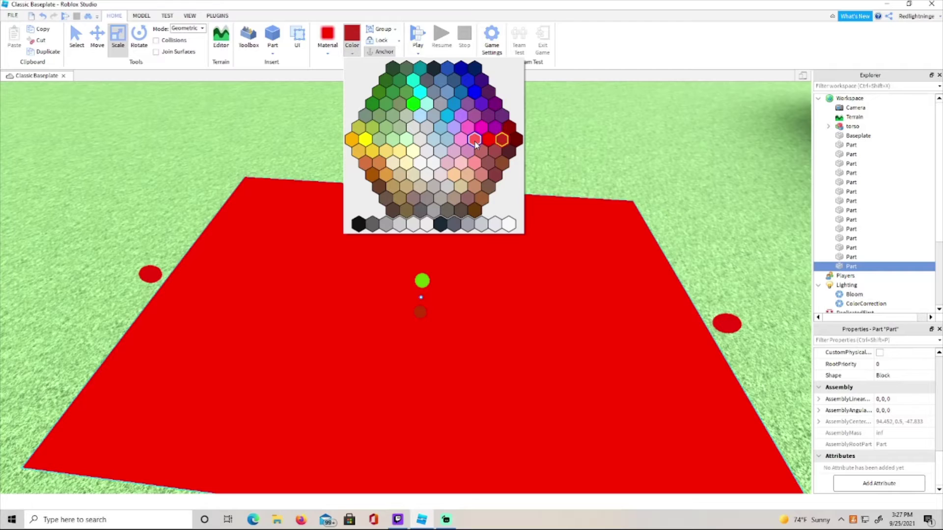
left_click(479, 141)
left_click(352, 43)
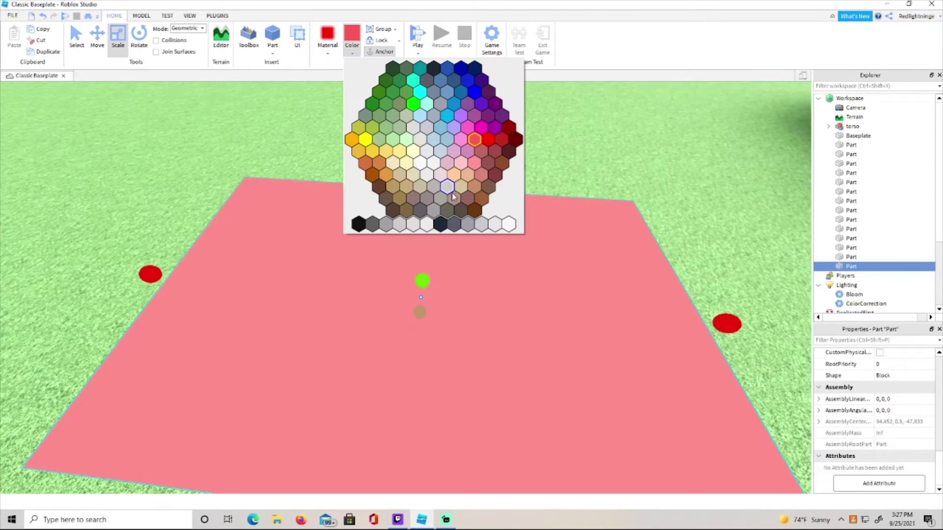
left_click(477, 164)
left_click(354, 51)
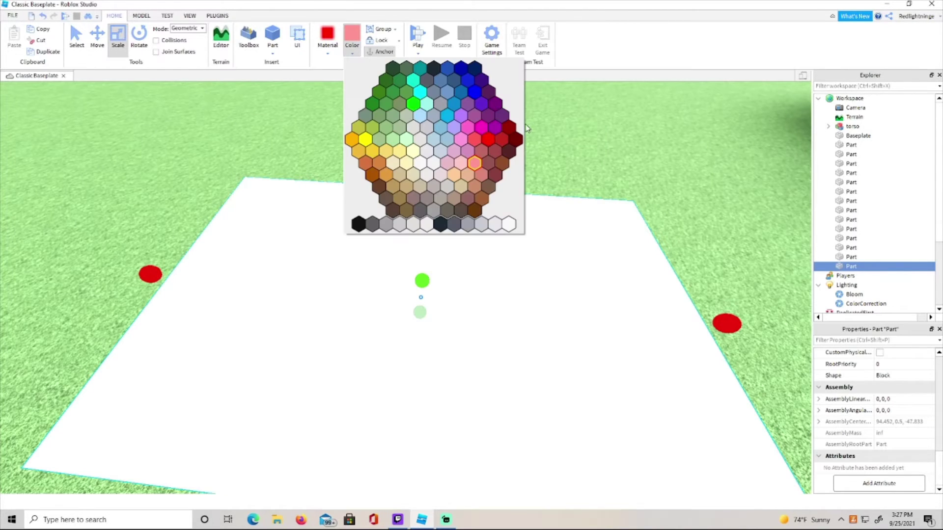
left_click(501, 141)
- Set the Bloom effect's Intensity to 1 and its Size to 30
left_click(857, 294)
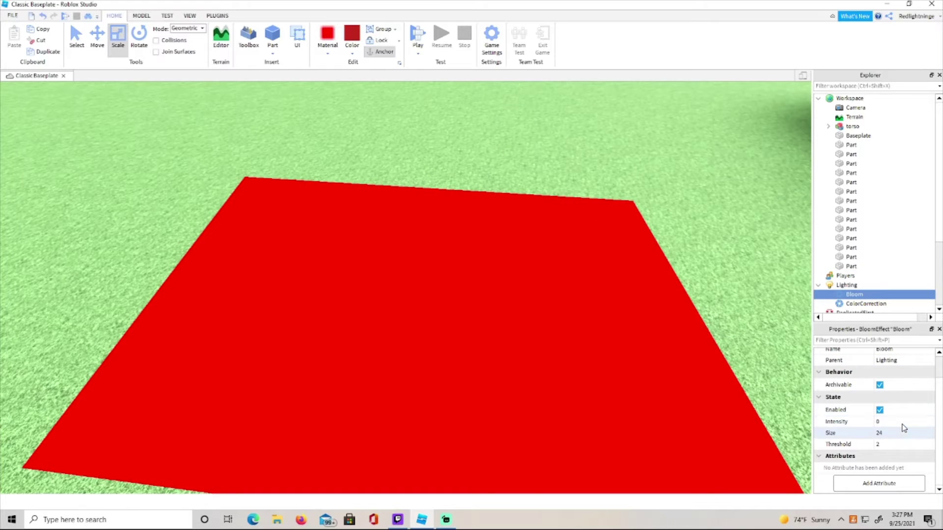
left_click(908, 422)
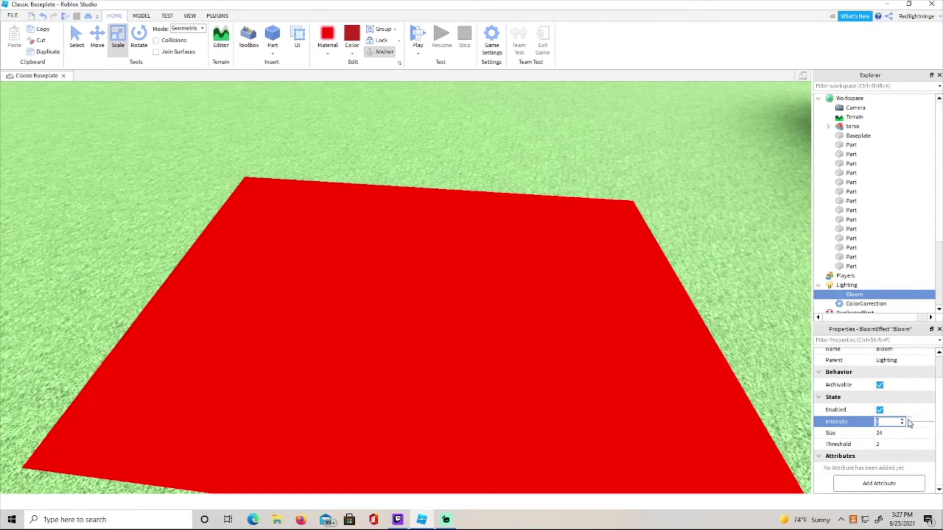
type("1")
left_click(919, 433)
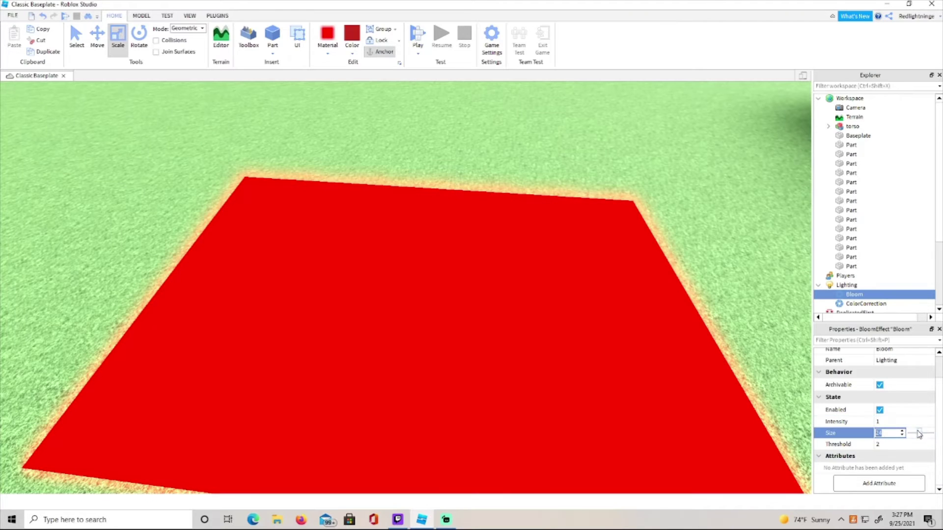
mouse_move(919, 434)
left_mouse_down()
mouse_move(935, 436)
mouse_move(860, 437)
mouse_move(933, 433)
left_mouse_up()
- Set the Bloom effect's Threshold to 0.8
left_click(891, 447)
right_click_drag(415, 314, 410, 354)
scroll(415, 313, "down", 3)
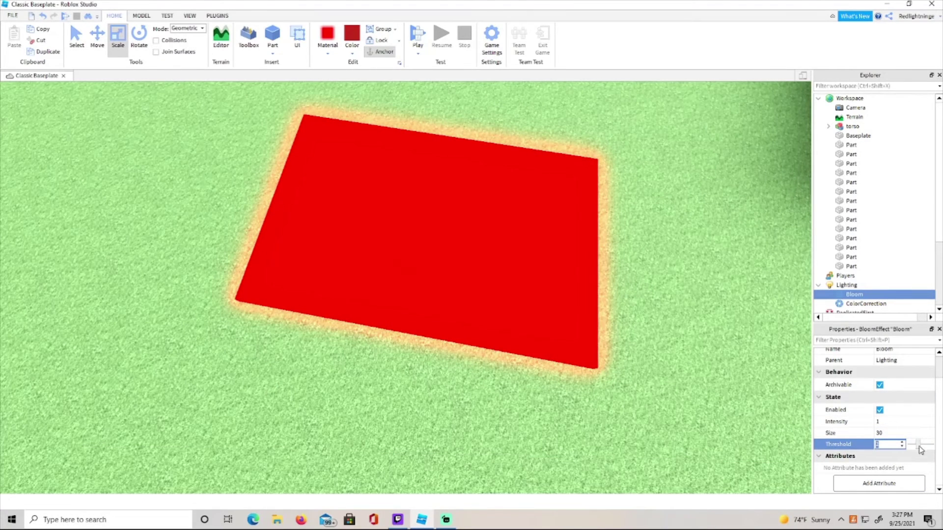
left_click_drag(924, 462, 856, 483)
left_click_drag(910, 444, 740, 436)
left_click(671, 340)
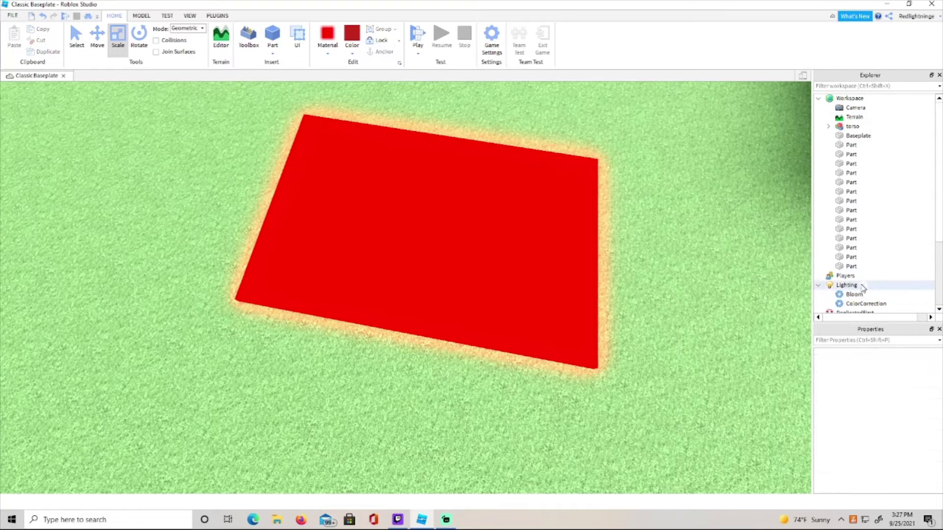
left_click(855, 295)
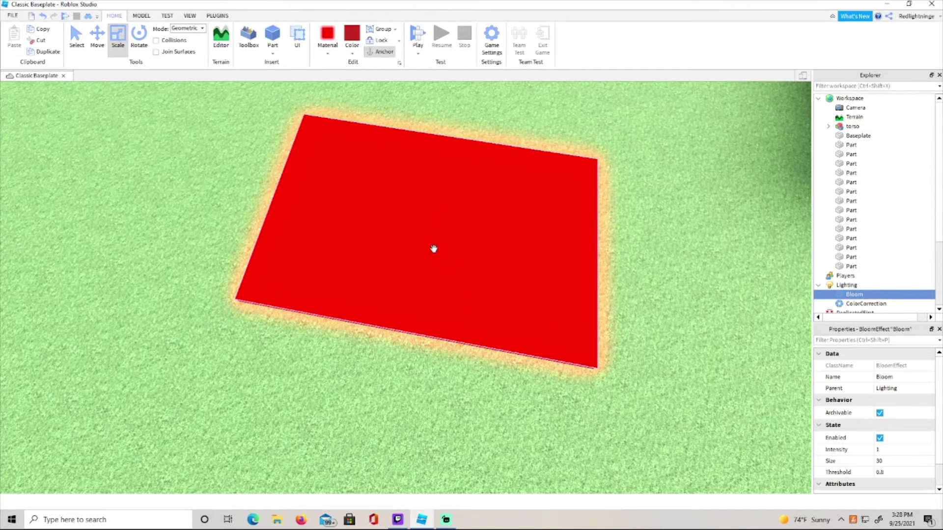
- Examine the bloom glow around the red slab and the nearby house from different angles
left_click(679, 290)
right_click_drag(679, 290, 679, 289)
left_click(286, 279)
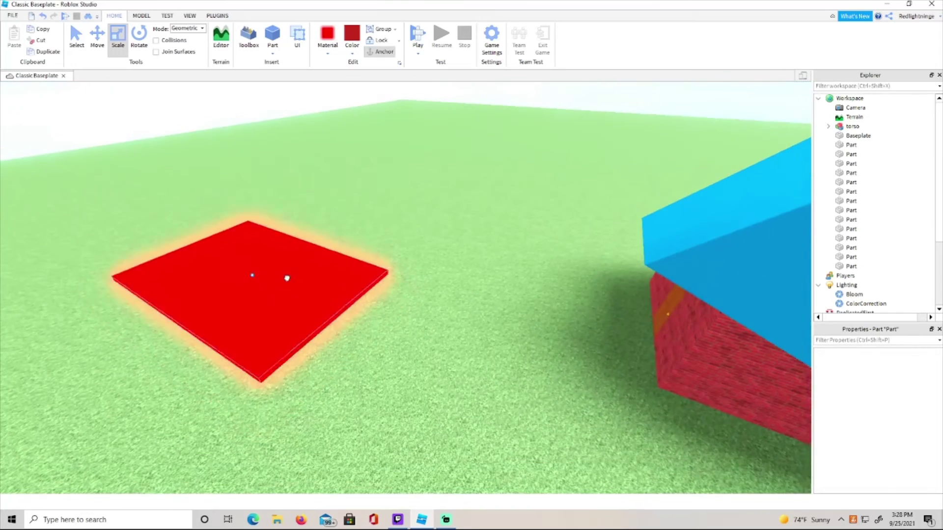
left_click_drag(287, 278, 306, 180)
left_click(341, 284)
right_click_drag(341, 284, 653, 284)
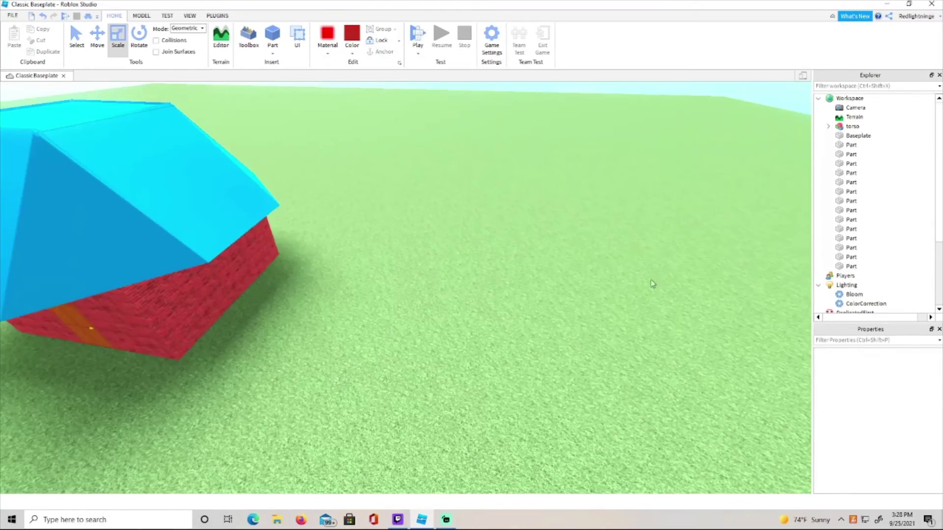
- Insert a BlurEffect object into the Lighting service and bring the front of the brick house into view
left_click(863, 286)
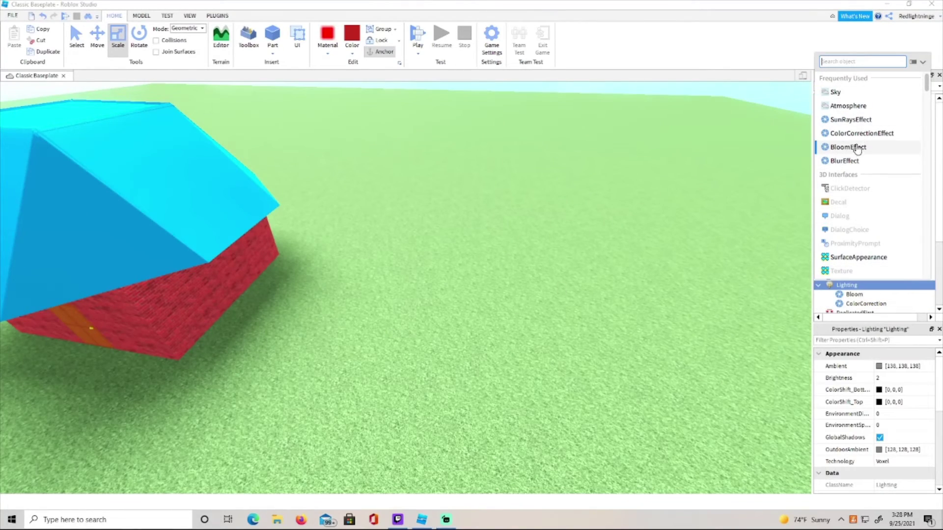
left_click(857, 161)
right_click_drag(786, 275, 639, 273)
key("w")
key("w")
key("w")
key("w")
scroll(640, 273, "down", 5)
- Reduce the Blur effect's Size to 8 and further down to 0
left_click(851, 304)
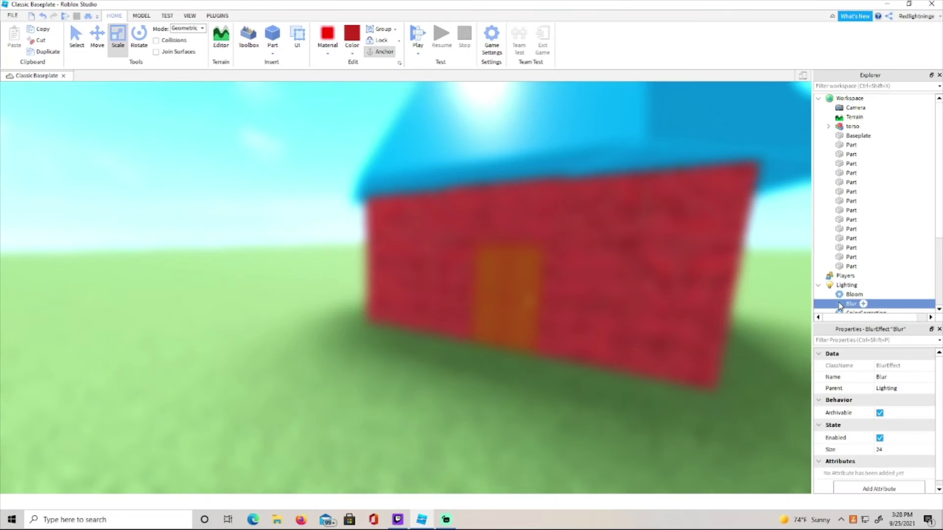
left_click(914, 451)
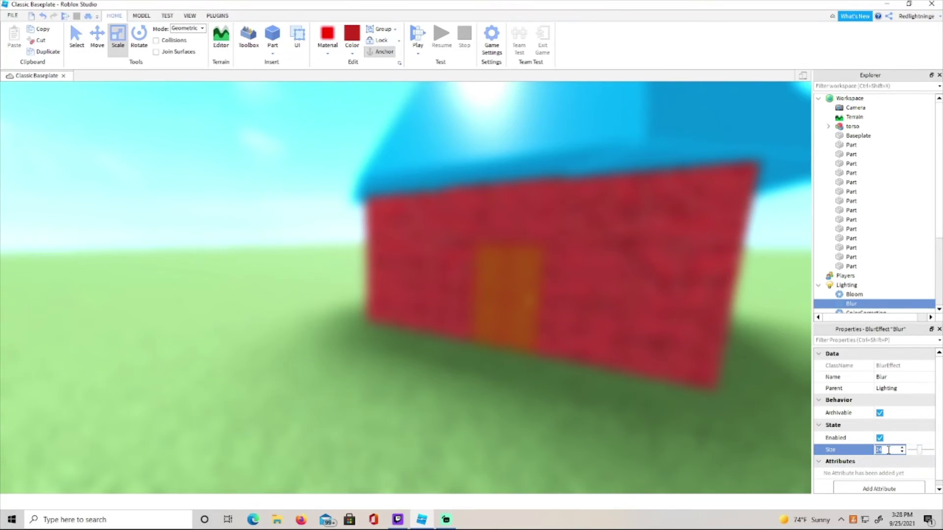
left_click_drag(920, 450, 909, 476)
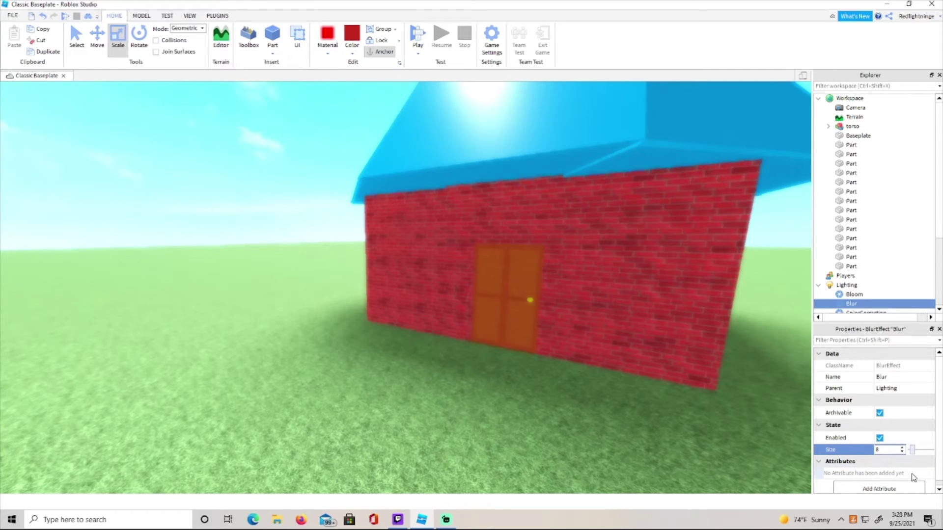
left_click_drag(912, 473, 885, 472)
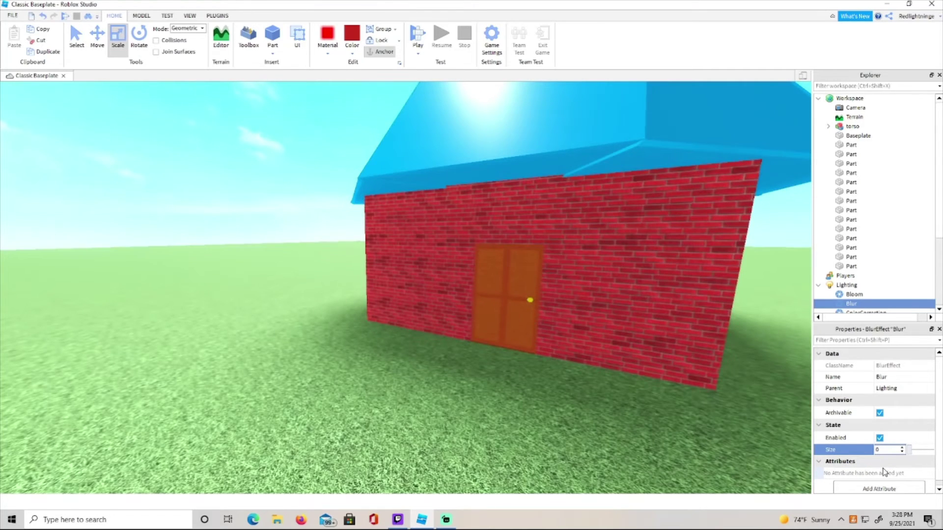
- Raise the Blur effect's Size to 56 and examine the blurred house at different distances
right_click_drag(353, 382, 352, 381)
left_click(897, 461)
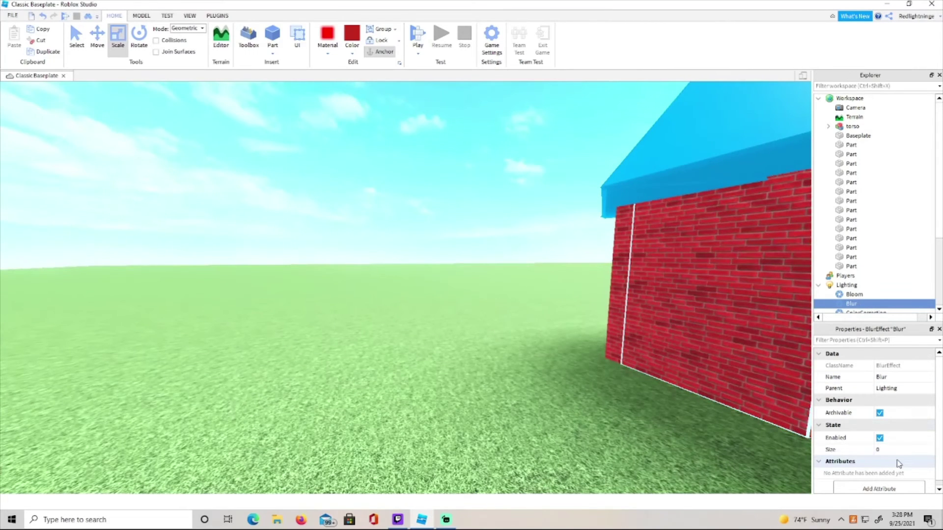
left_click(900, 451)
left_click_drag(910, 451, 933, 450)
right_click_drag(362, 257, 362, 257)
scroll(517, 263, "up", 5)
right_click_drag(517, 262, 517, 262)
scroll(517, 262, "up", 5)
scroll(517, 262, "up", 4)
scroll(517, 262, "down", 4)
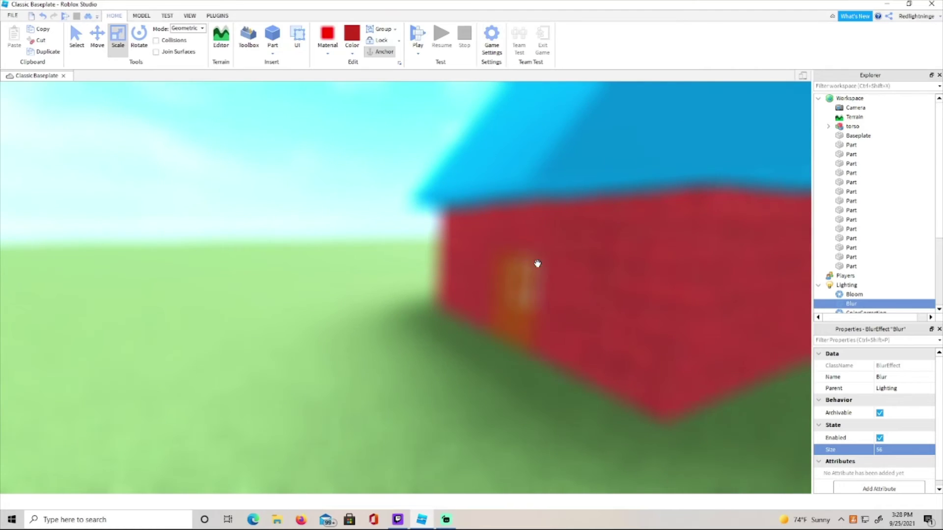
- Set the Blur effect's Size to 6 and check the softened view around the house
left_click(904, 450)
left_click_drag(935, 454, 913, 466)
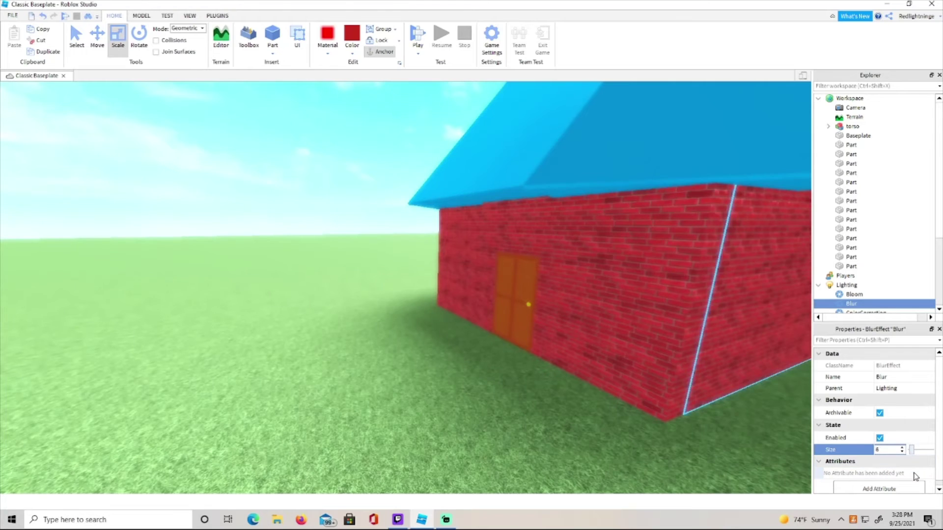
right_click_drag(403, 379, 403, 381)
left_click(403, 381)
- Insert a DepthOfFieldEffect object into the Lighting service
left_click(863, 285)
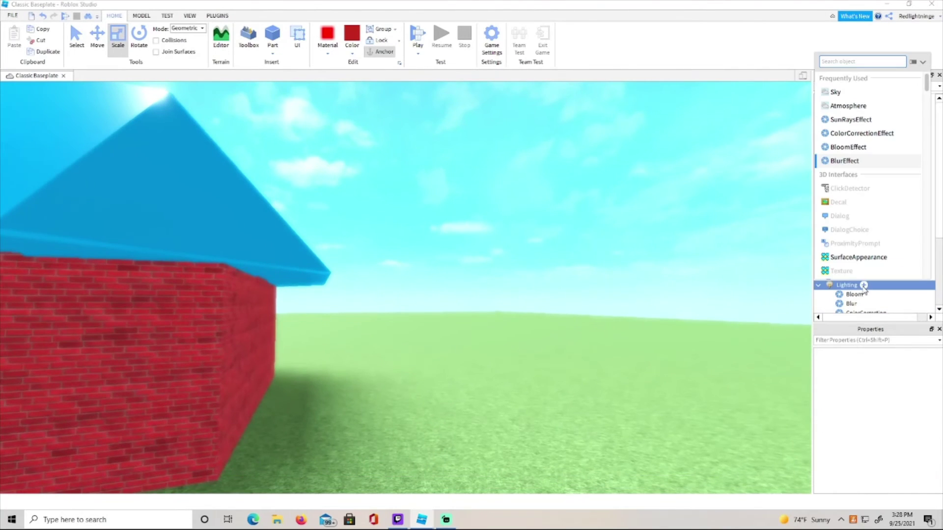
scroll(844, 162, "down", 10)
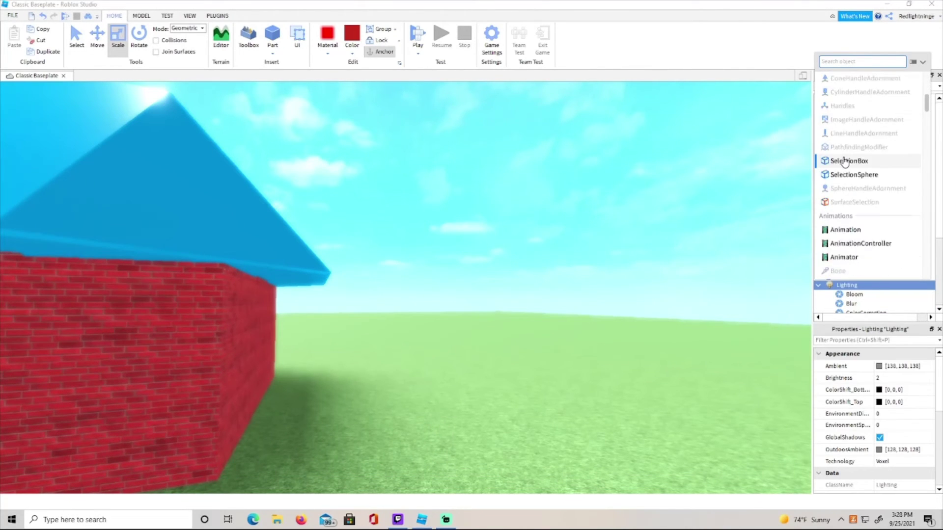
scroll(838, 197, "down", 4)
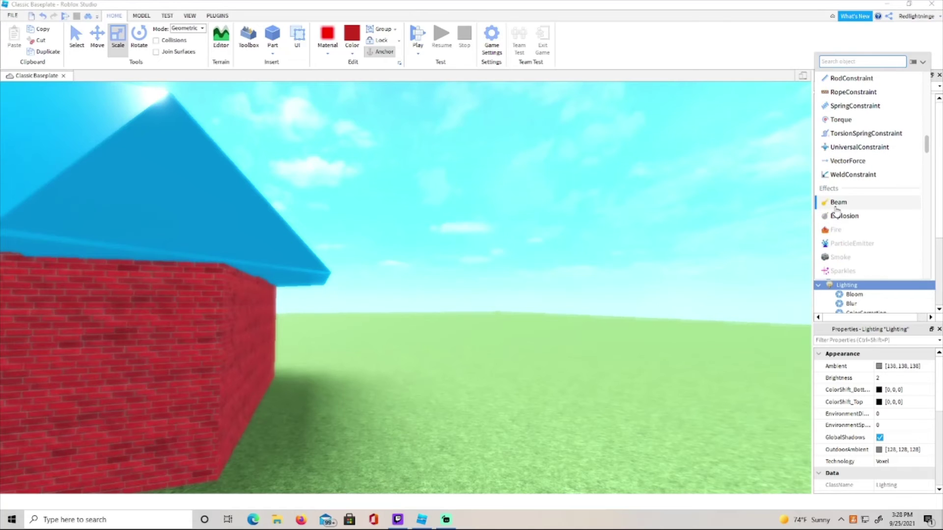
scroll(840, 218, "down", 8)
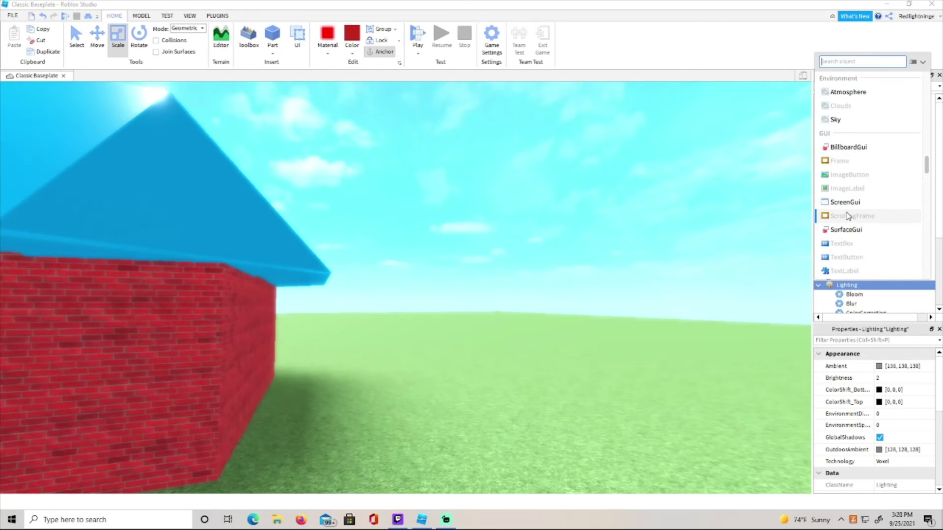
scroll(858, 213, "down", 8)
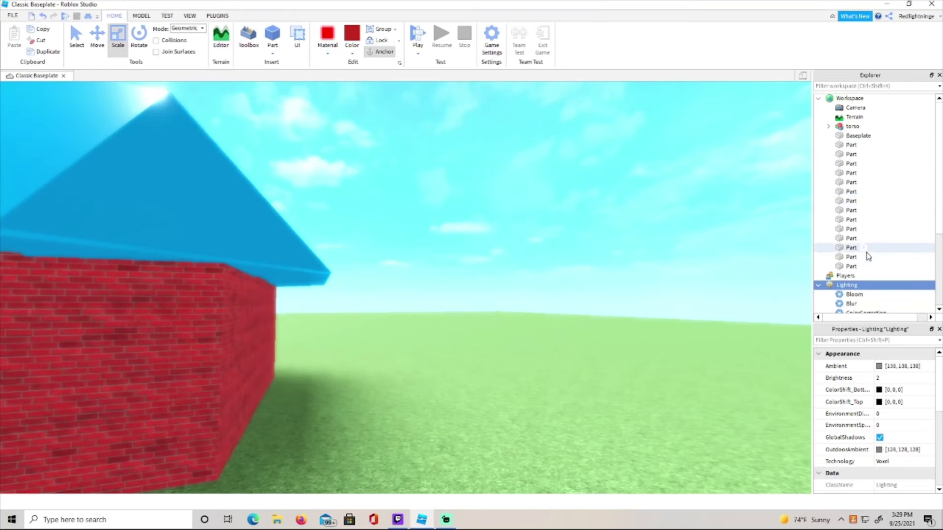
scroll(864, 255, "down", 1)
- Set the DepthOfField effect's FarIntensity to 1 and FocusDistance to 200
left_click(863, 295)
left_click(883, 450)
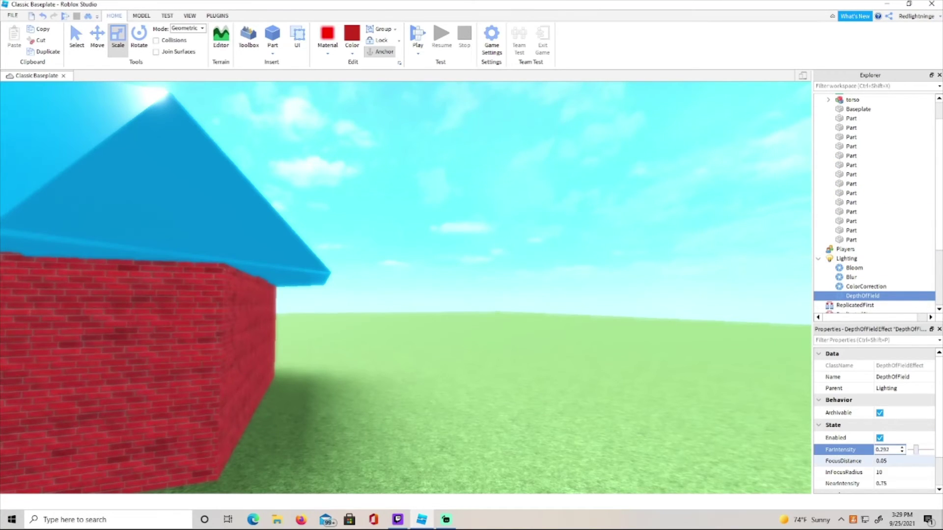
type("1")
left_click(926, 463)
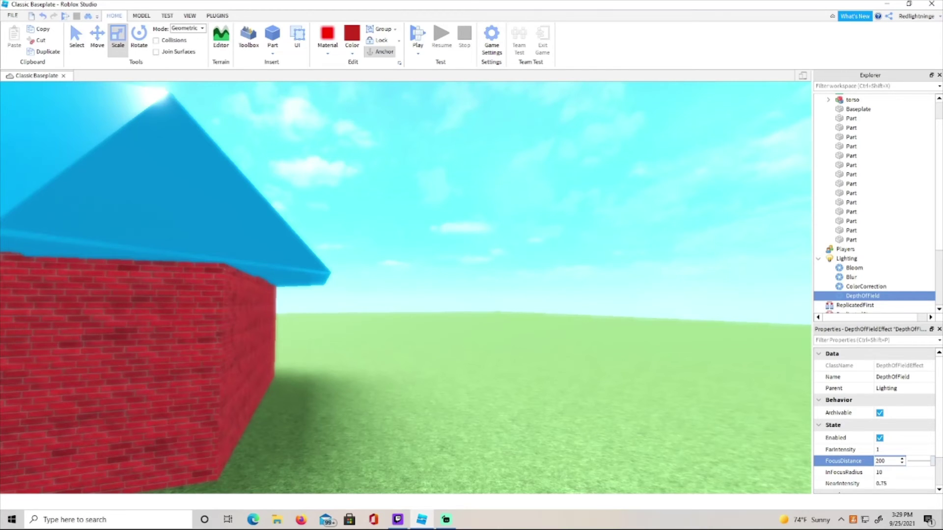
left_click(905, 475)
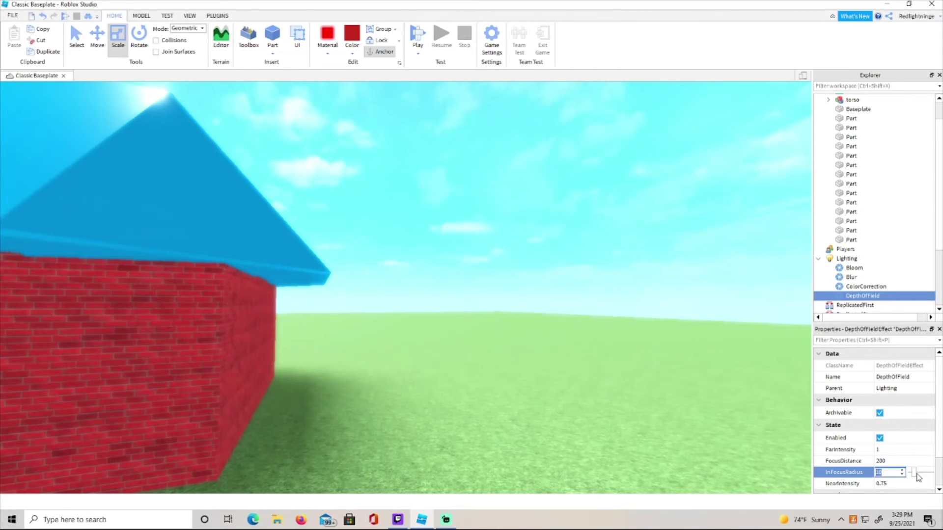
scroll(873, 491, "down", 2)
left_click(593, 369)
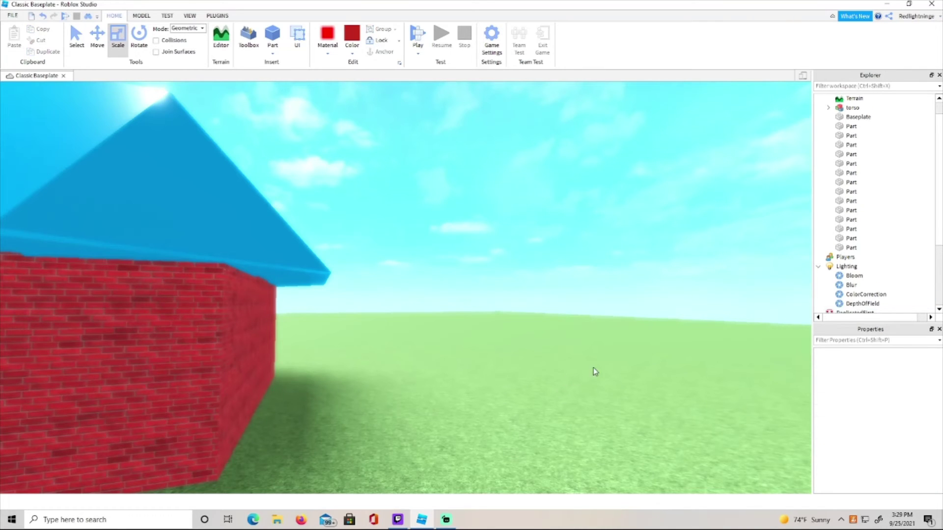
- Delete the DepthOfField effect from the Lighting service
left_click(862, 303)
key("Delete")
- Face the sun in the sky and insert a SunRaysEffect object into the Lighting service
right_click_drag(453, 405, 451, 405)
left_click(862, 267)
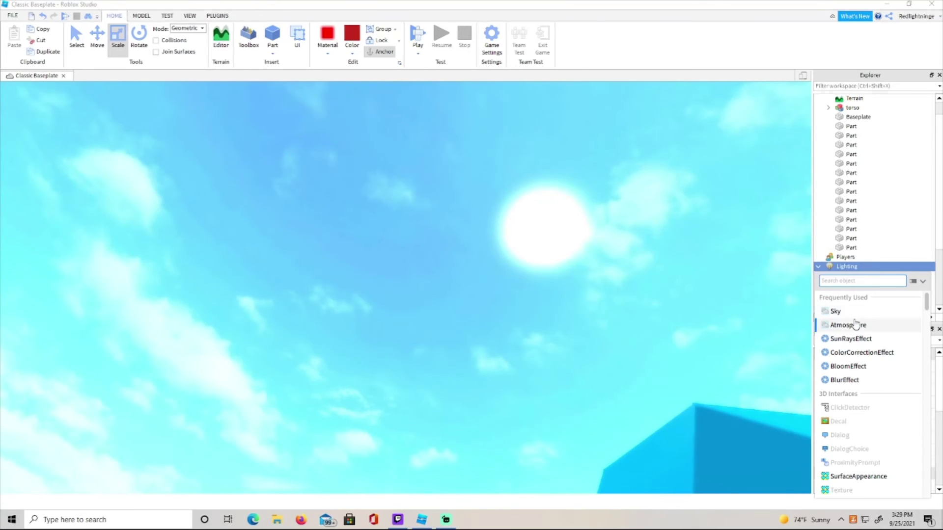
left_click(853, 341)
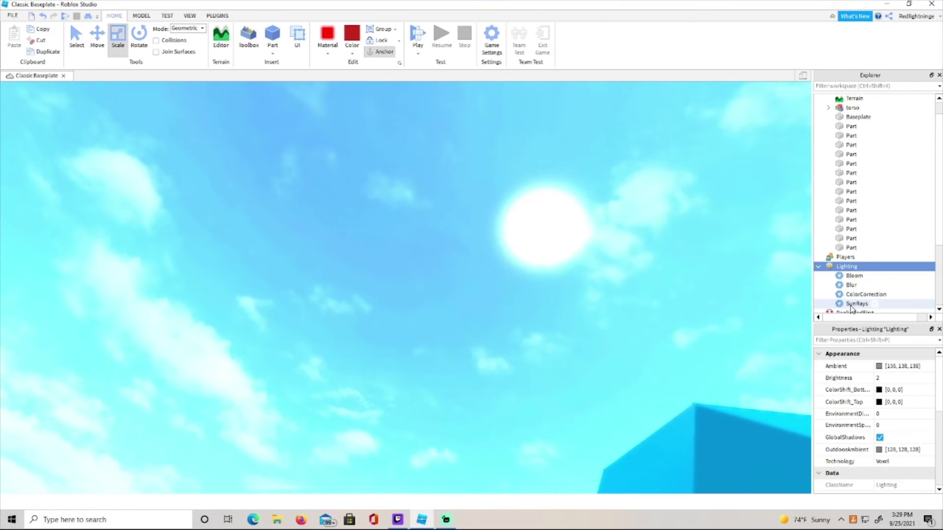
- Set the SunRays effect's Intensity and Spread to 1, and delete the effect from the Lighting service
left_click(893, 450)
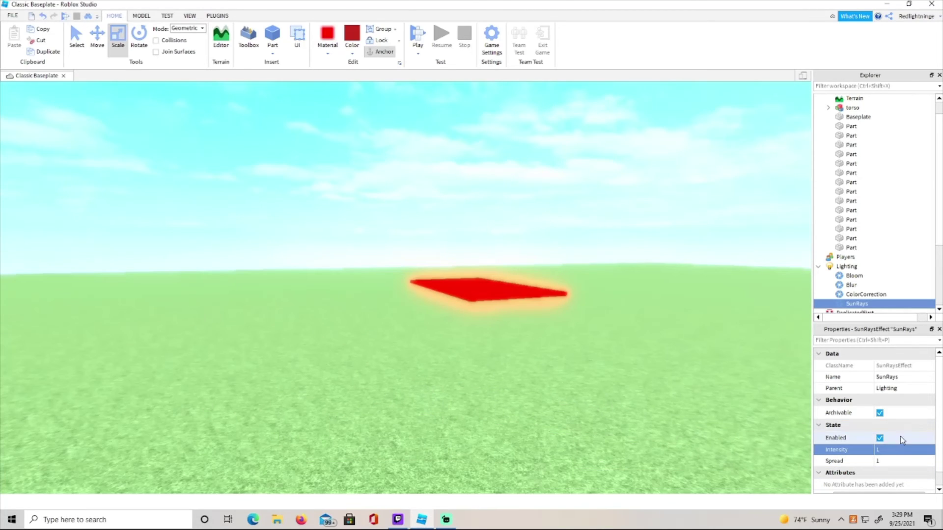
left_click(896, 454)
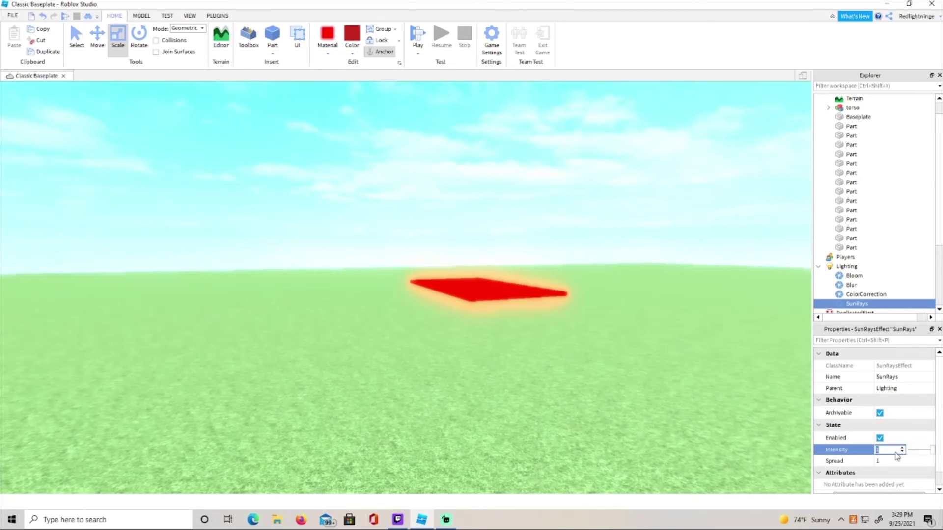
left_click_drag(931, 451, 874, 464)
left_click(881, 461)
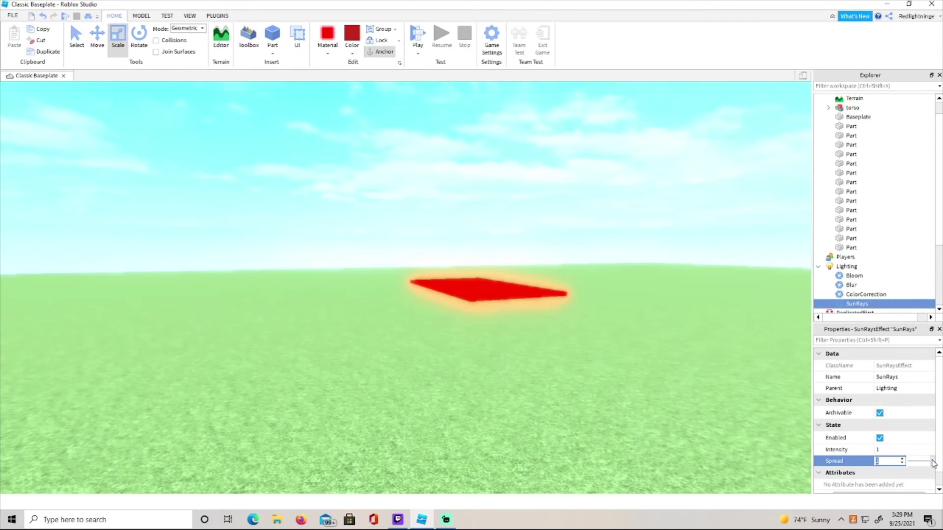
key("Delete")
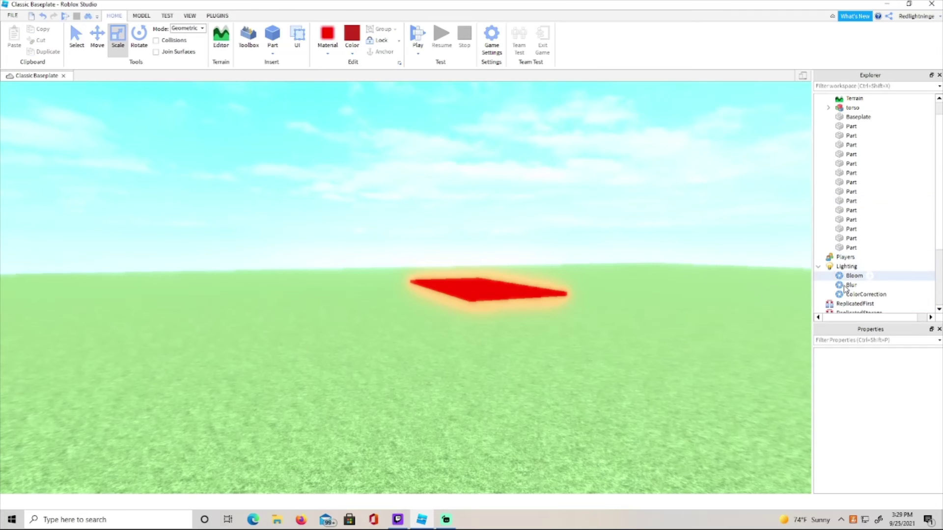
- Open the Toolbox and search its Models category for "skybox"
right_click_drag(261, 143, 261, 142)
left_click(249, 39)
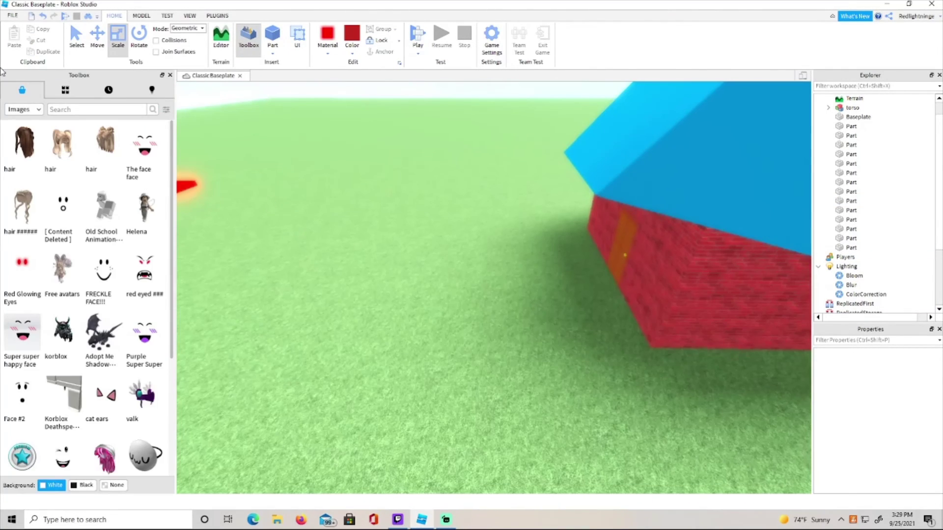
left_click(25, 110)
left_click(18, 121)
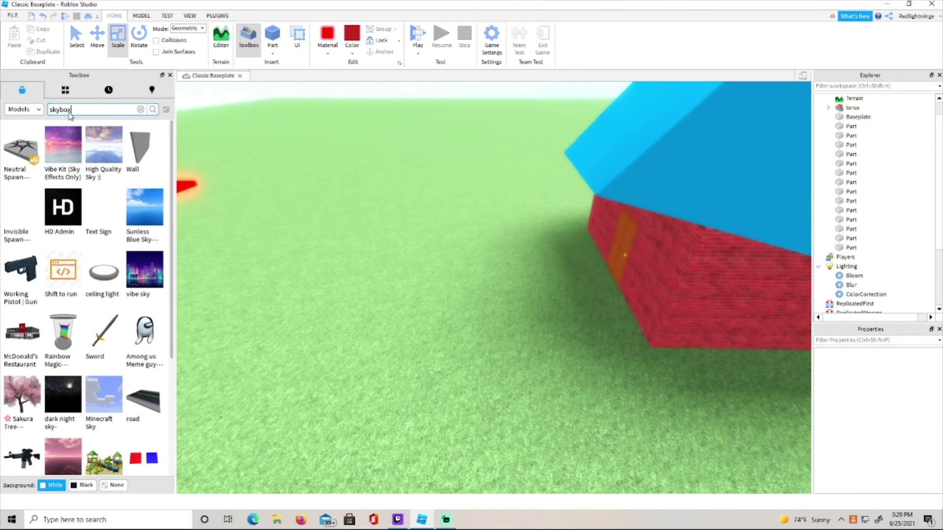
left_click(69, 112)
type("skybox")
key("Return")
- Insert the Sunless Blue Sky Skybox model into the place and close the Toolbox
mouse_move(36, 189)
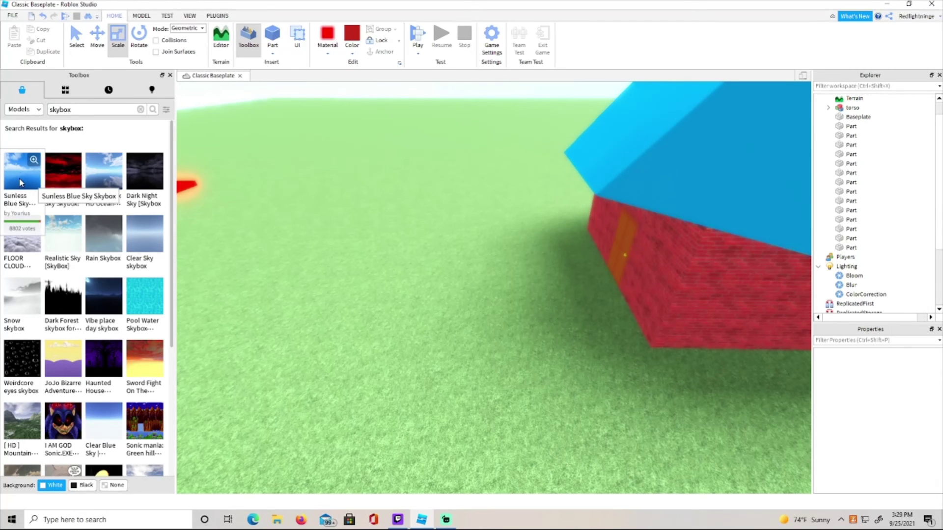
left_click(20, 183)
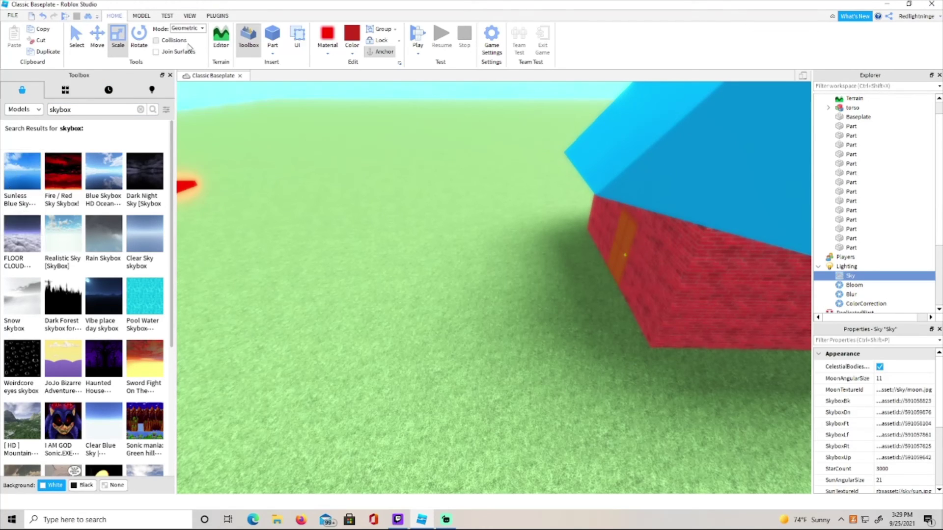
left_click(170, 75)
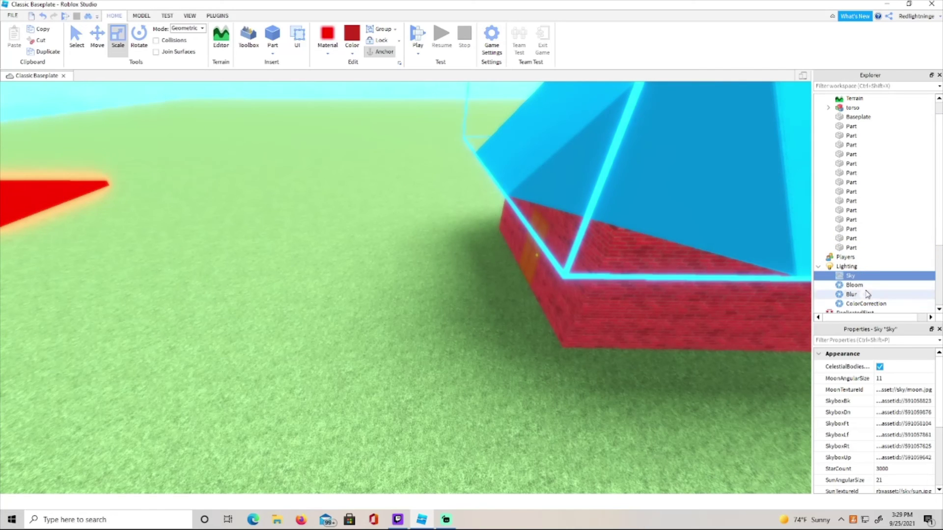
- Examine the new sky above the baseplate and review the Sky object's properties
right_click_drag(356, 205, 517, 205)
left_click(516, 200)
scroll(516, 200, "down", 10)
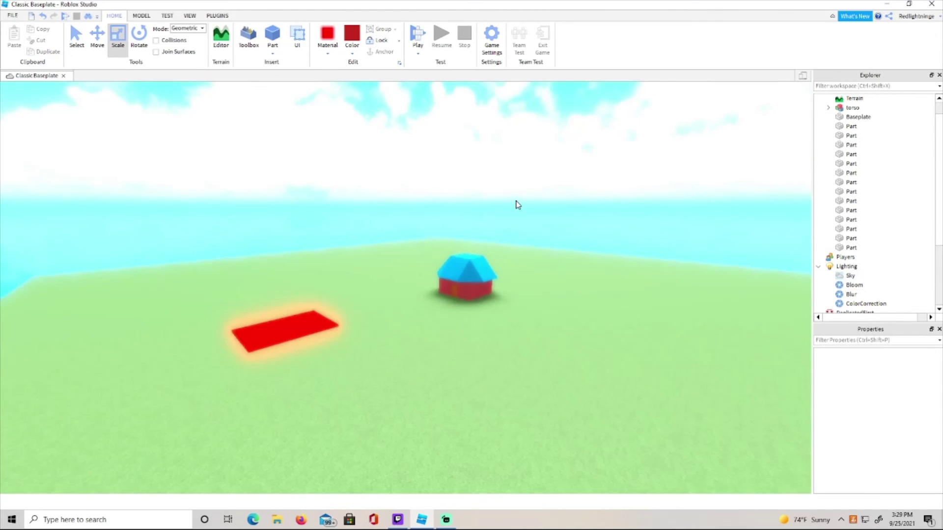
left_click(851, 277)
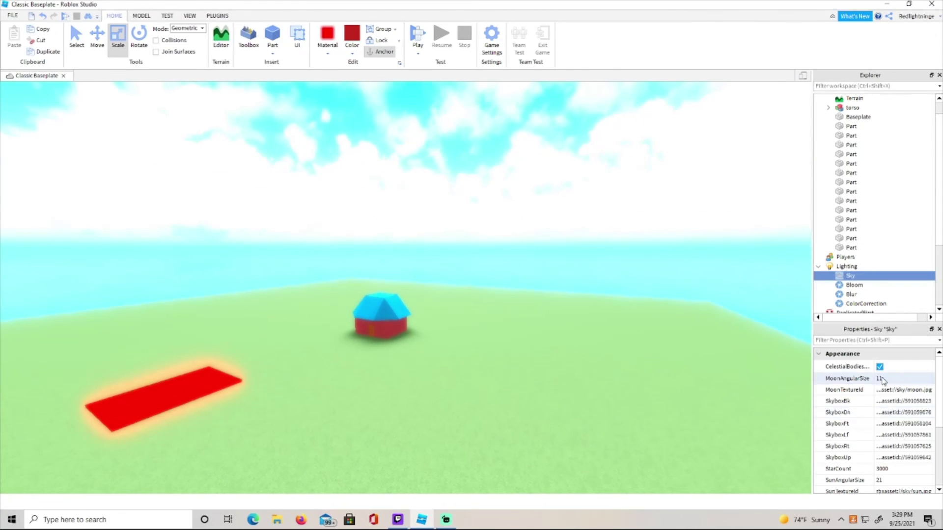
scroll(887, 439, "down", 5)
scroll(887, 439, "up", 5)
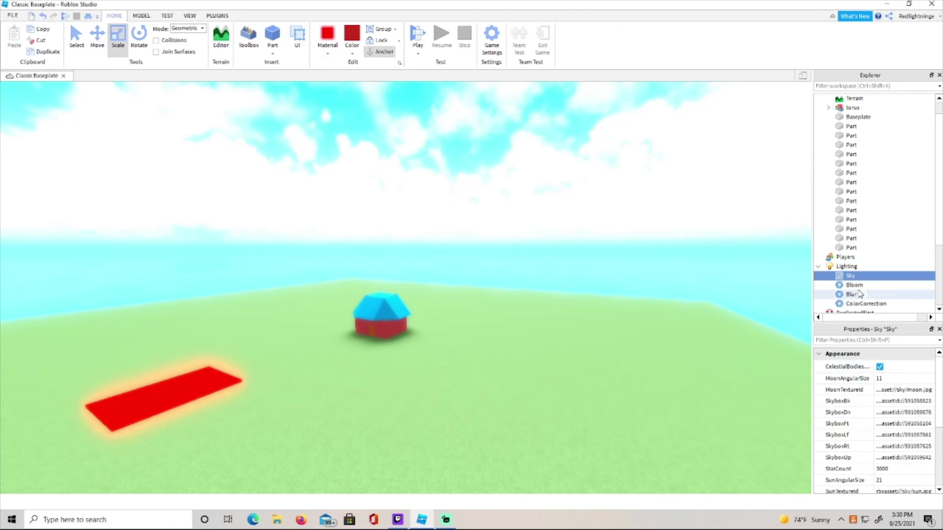
- Disable the Bloom, Blur and ColorCorrection effects together and re-enable them to compare the scene's look
left_click(855, 285)
left_click(854, 305, "shift")
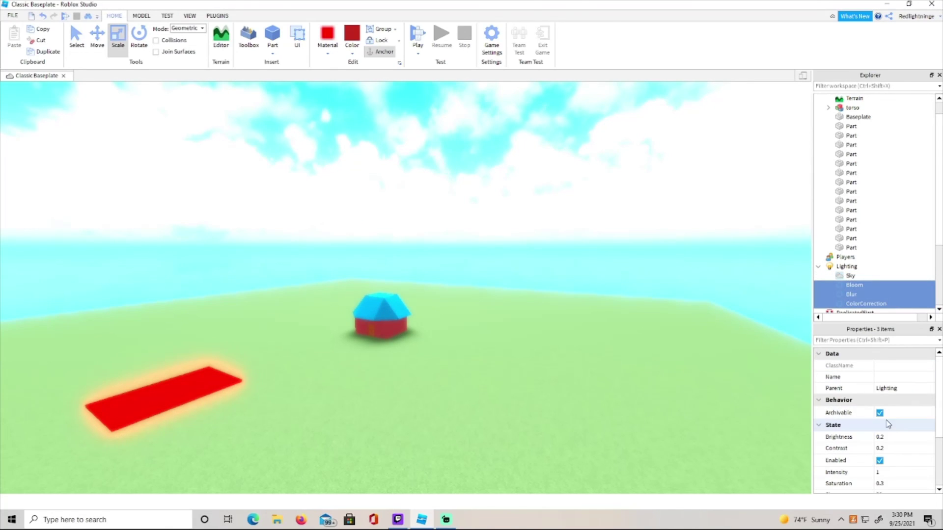
left_click(880, 461)
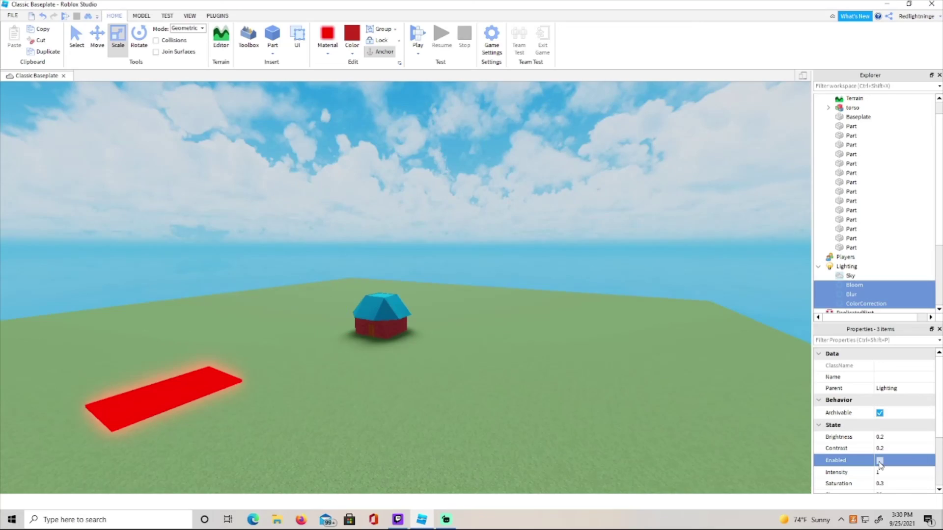
left_click(879, 461)
left_click(647, 335)
- Inspect the scene around the red part and the house from near and far with the effects enabled
scroll(648, 335, "up", 3)
right_click_drag(648, 335, 648, 334)
scroll(648, 335, "up", 3)
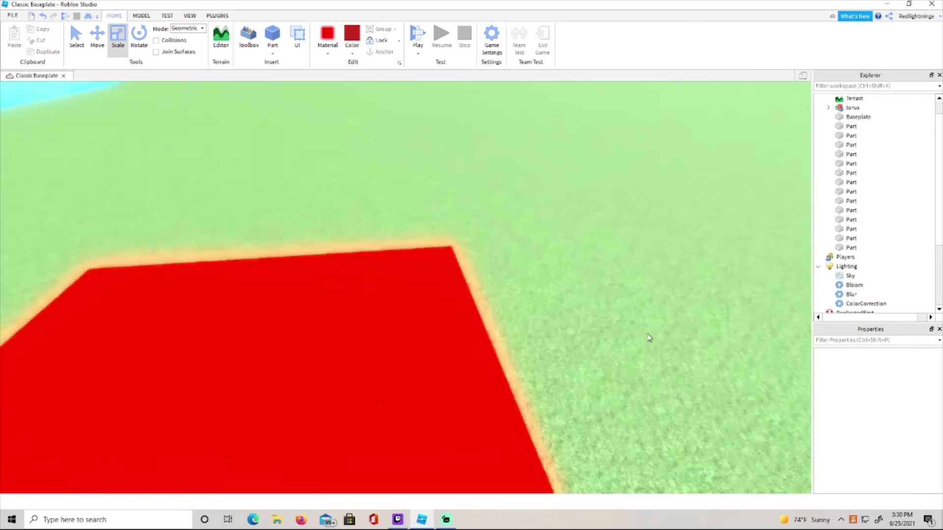
scroll(459, 331, "down", 5)
left_click(507, 358)
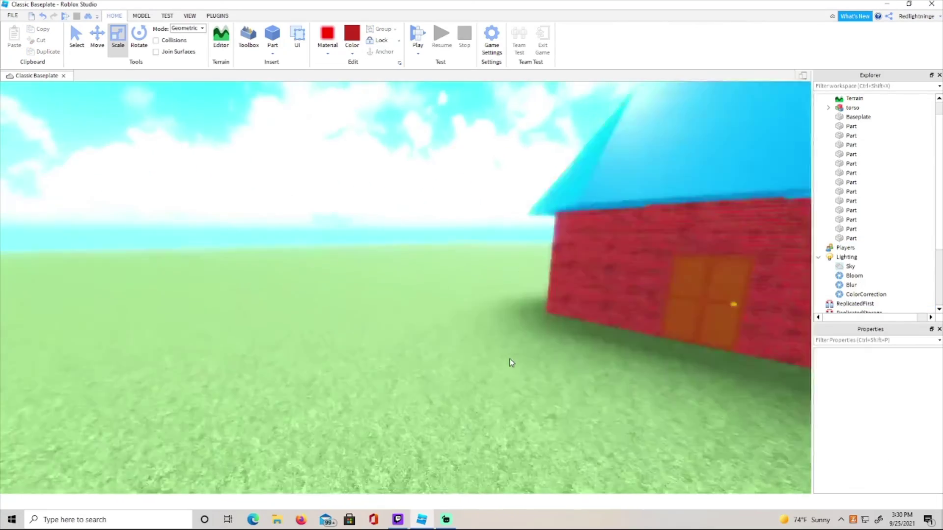
key("w")
right_click_drag(510, 359, 510, 360)
key("w")
key("w")
key("s")
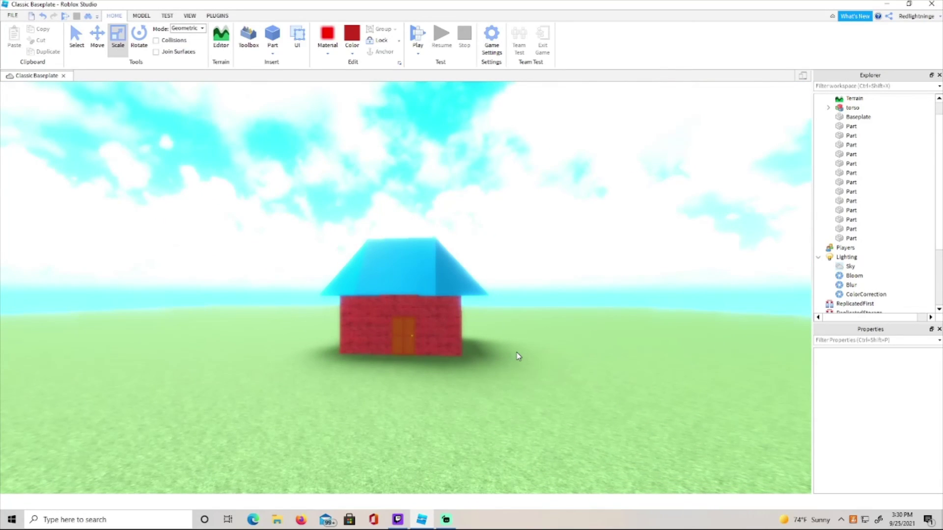